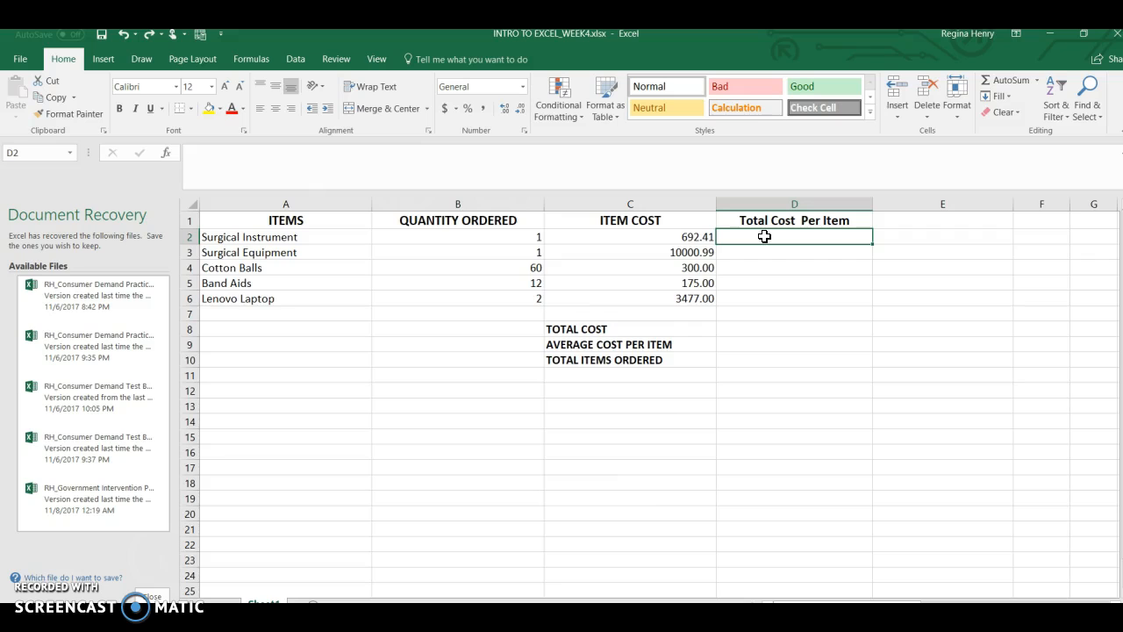
Calculate Total Cost Per Item by entering =B2*C2 in D2 and filling the formula through D6.
click(779, 204)
click(785, 238)
click(787, 203)
click(787, 238)
text(=)
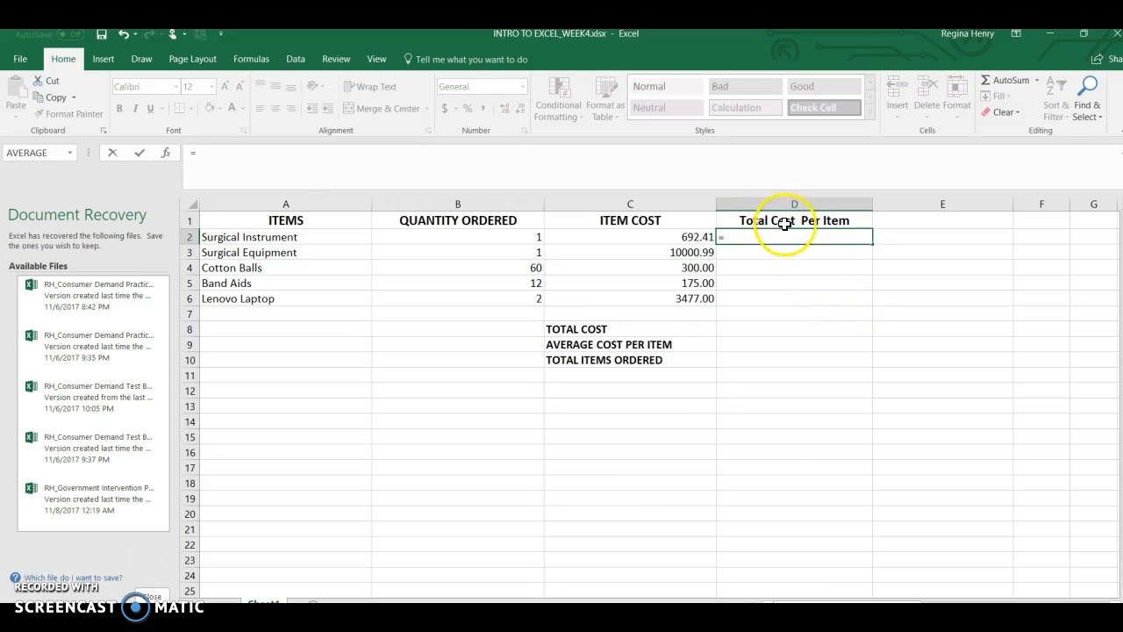
click(522, 238)
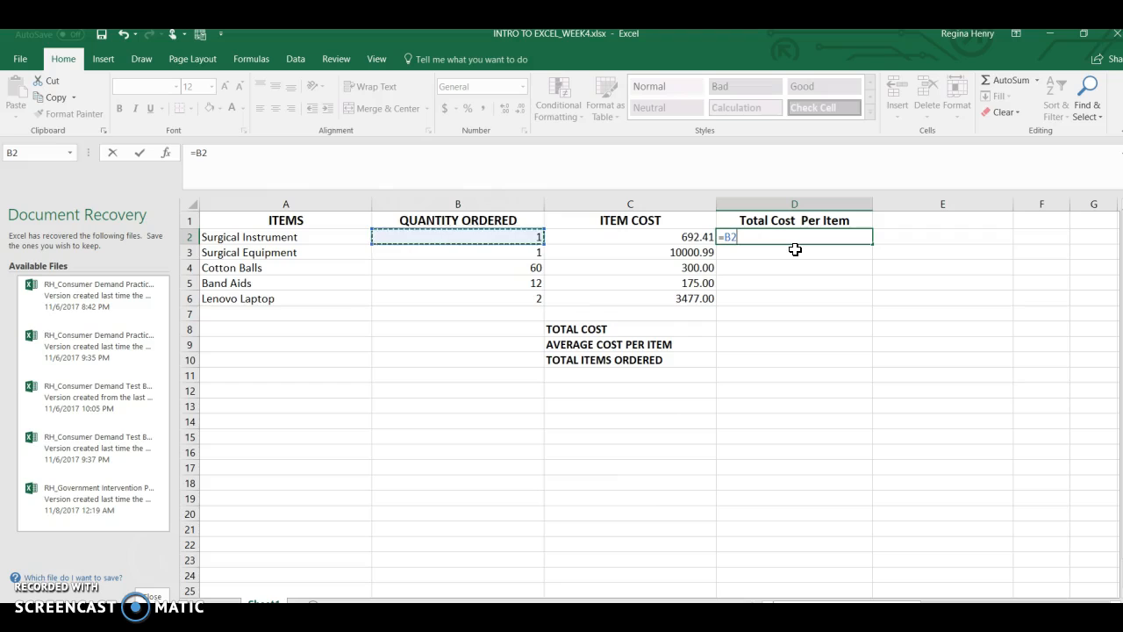
text(*)
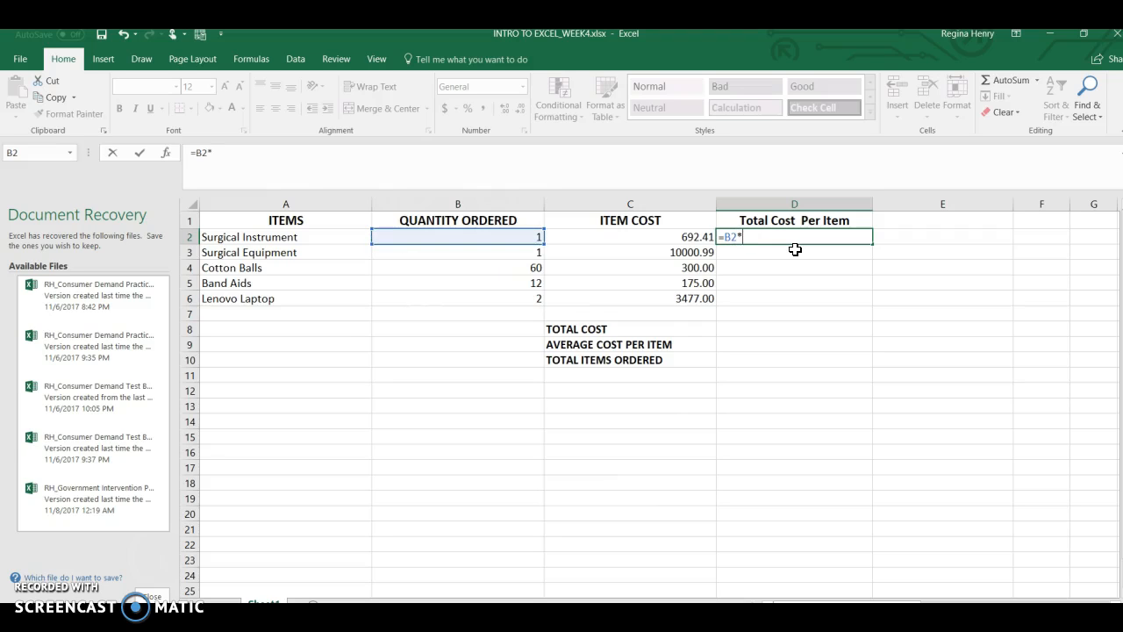
click(628, 237)
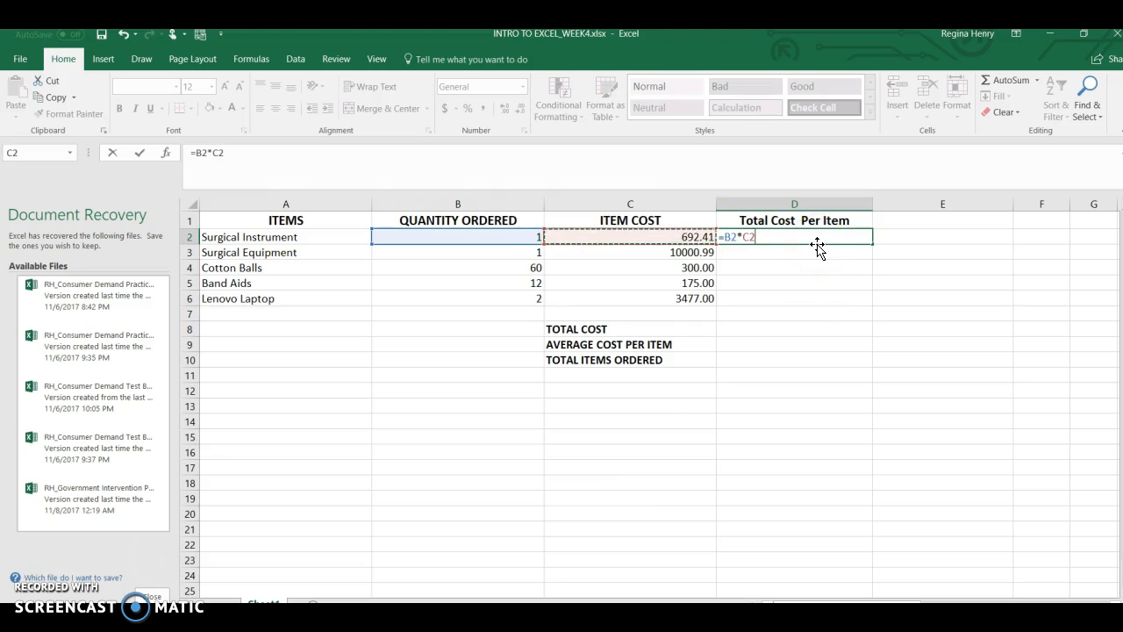
key(Return)
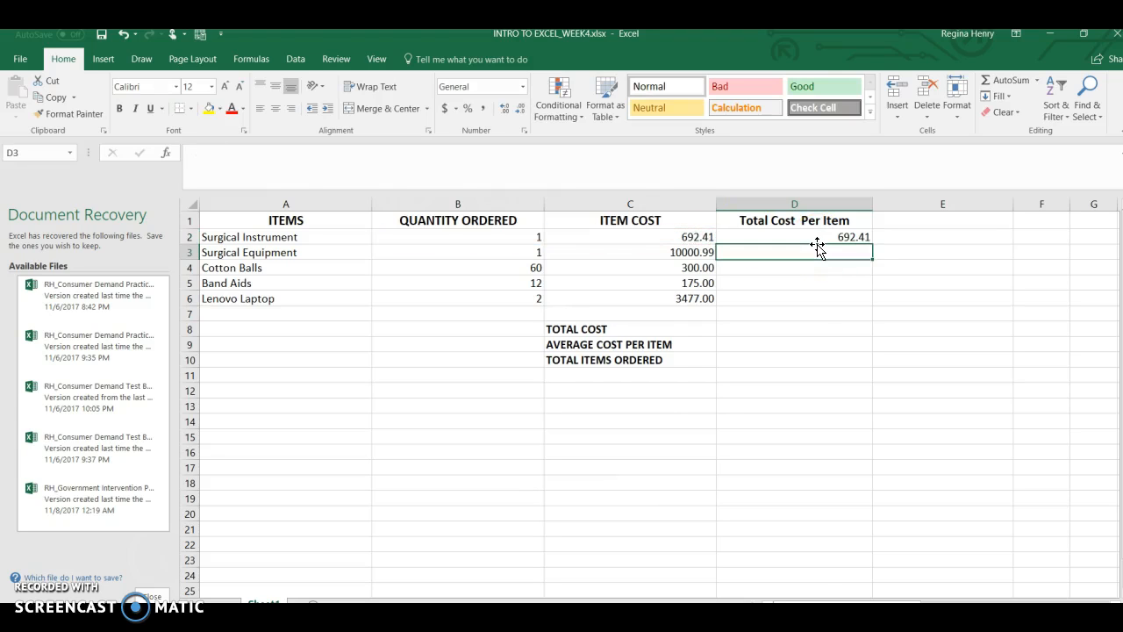
click(864, 236)
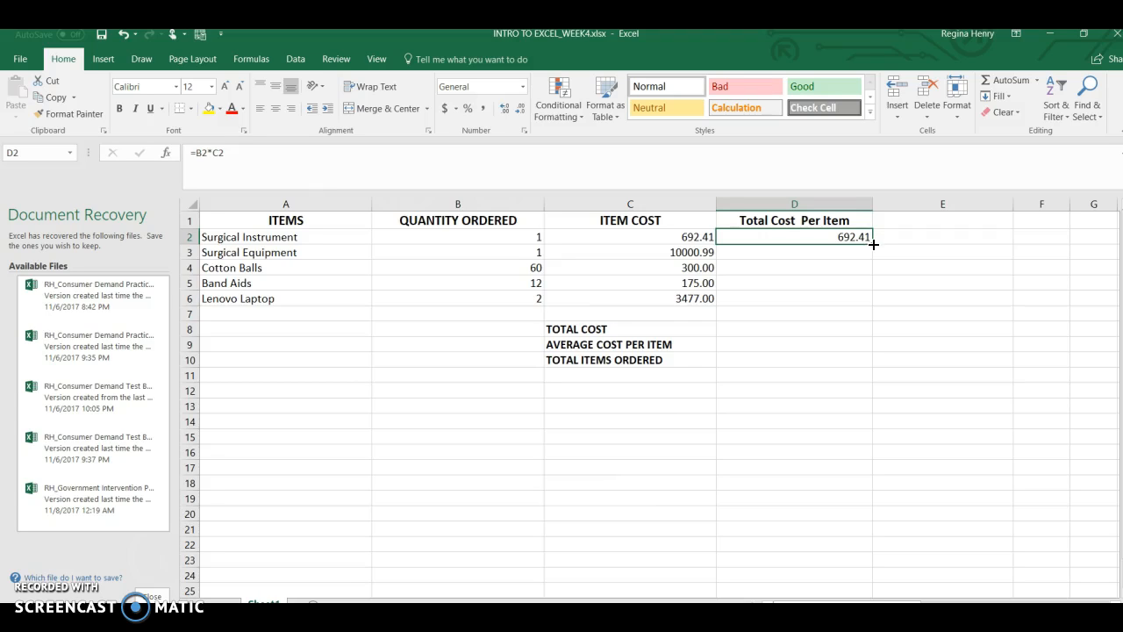
drag(873, 246, 868, 304)
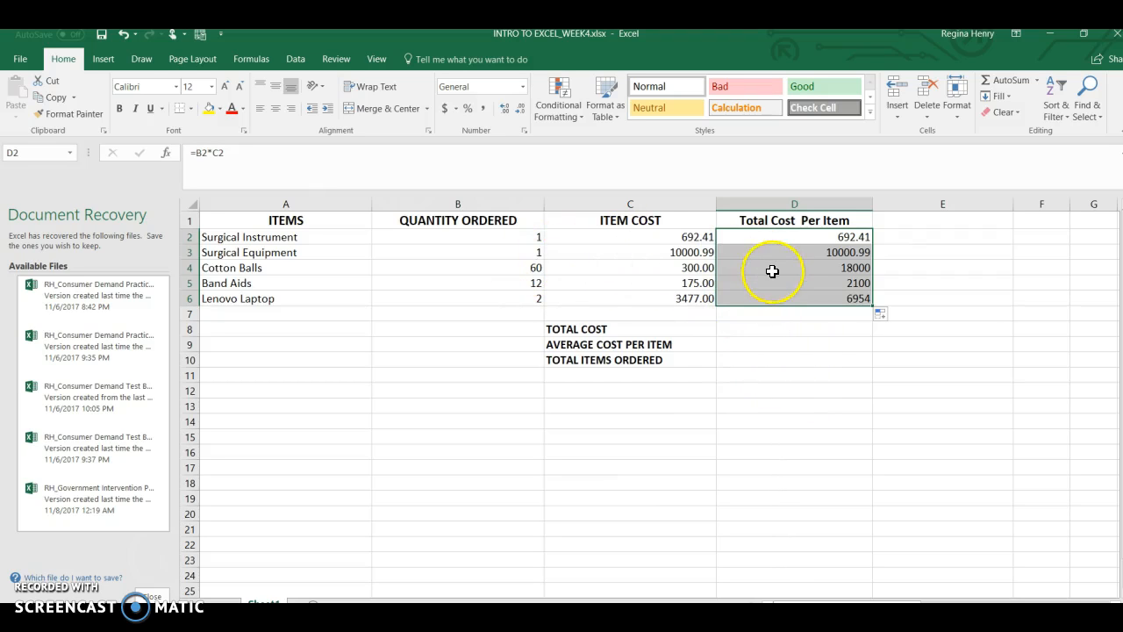
click(832, 282)
click(841, 224)
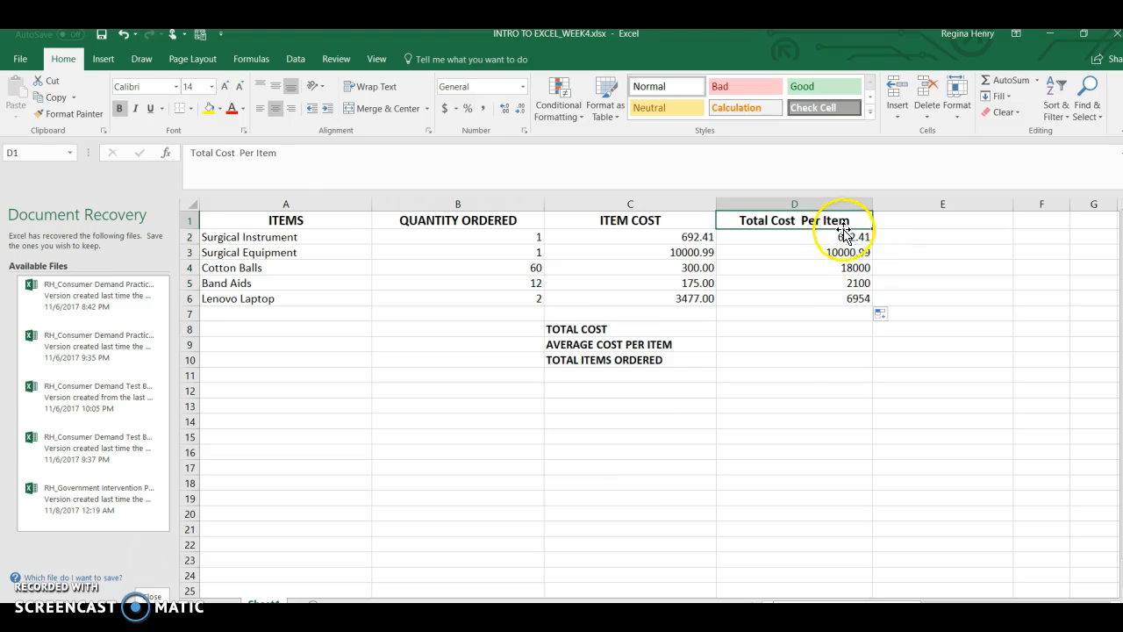
click(832, 204)
right_click(838, 309)
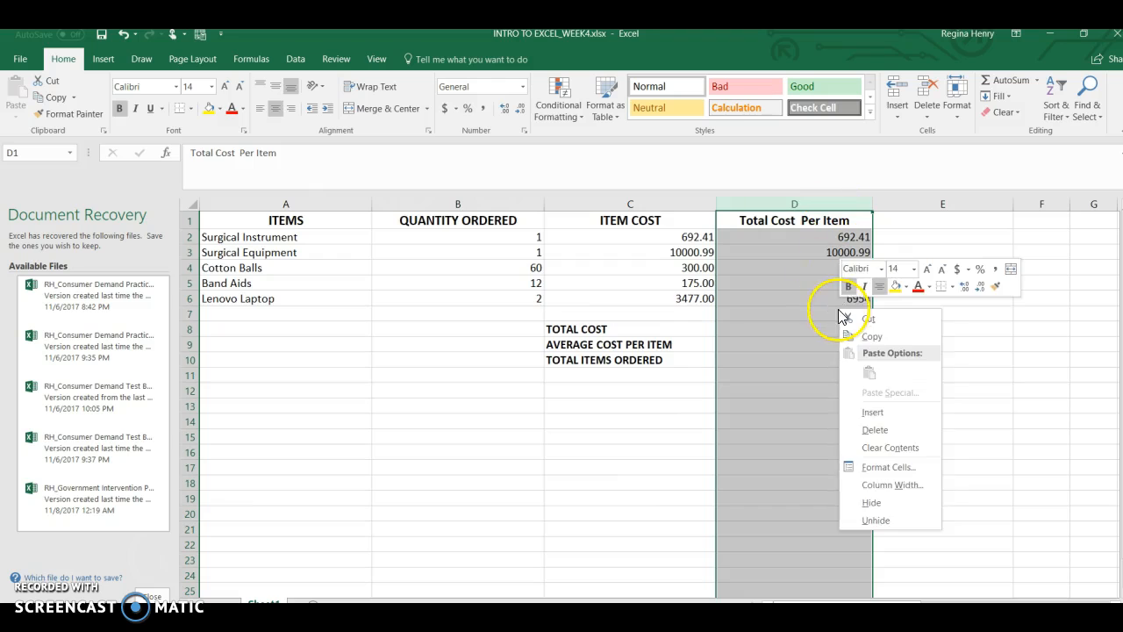
click(787, 235)
right_click(798, 242)
click(490, 394)
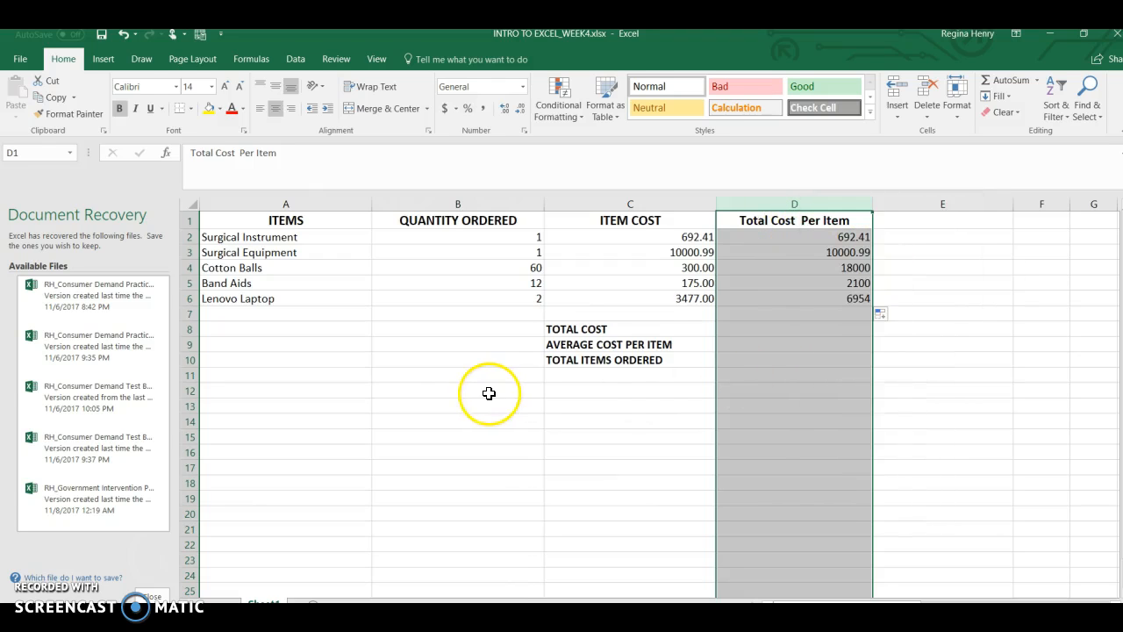
click(409, 419)
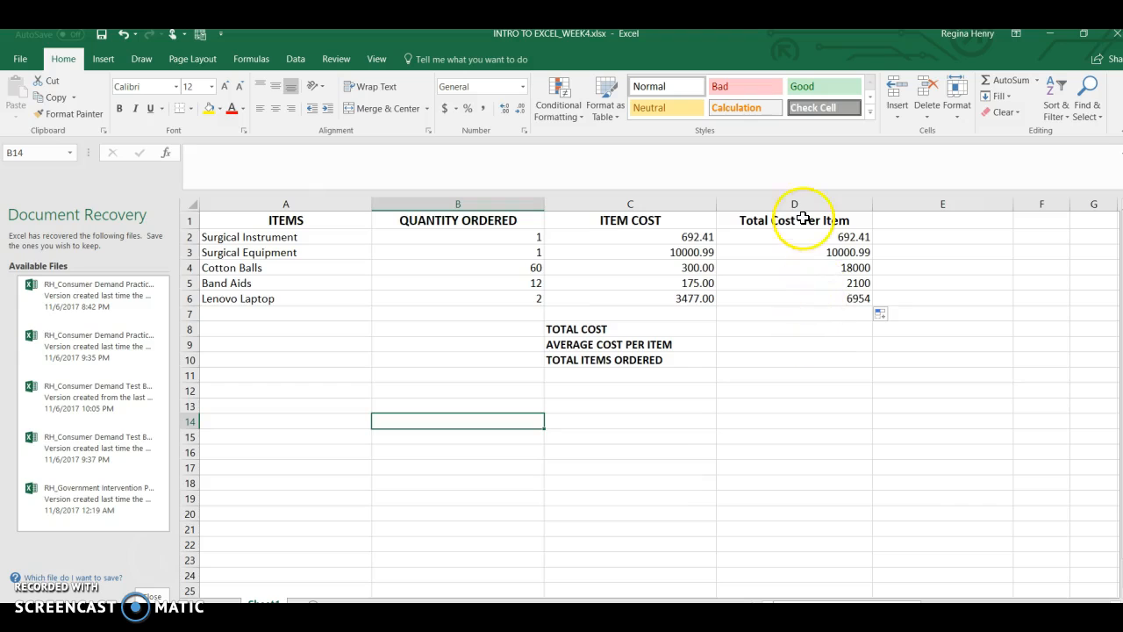
Apply the Accounting number format to the total cost values in D2:D6.
drag(800, 235, 804, 294)
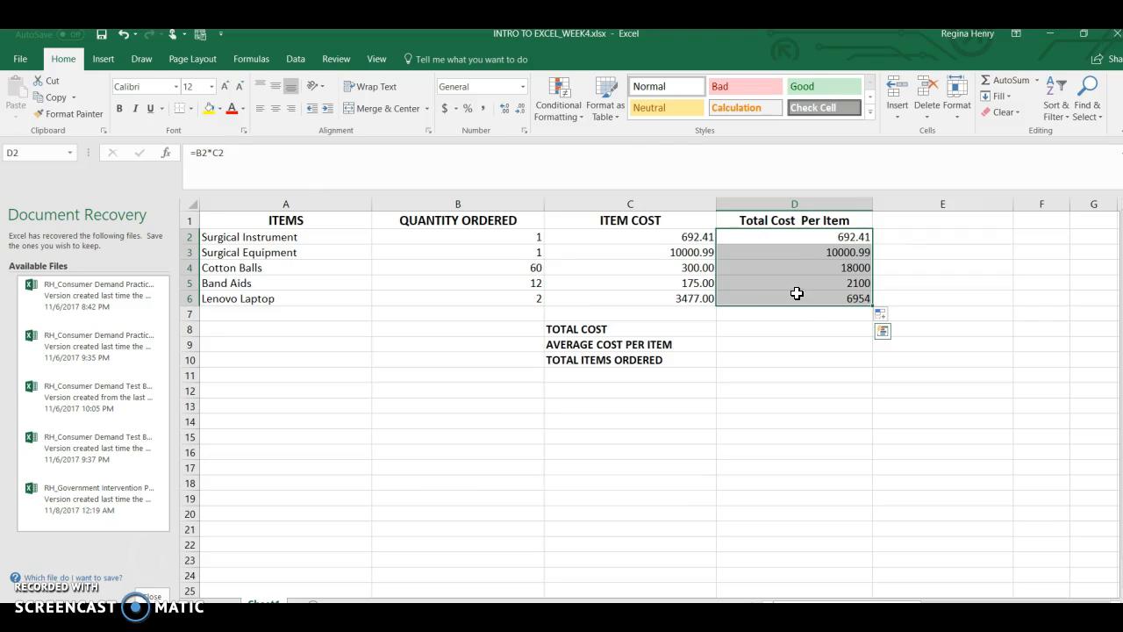
click(446, 111)
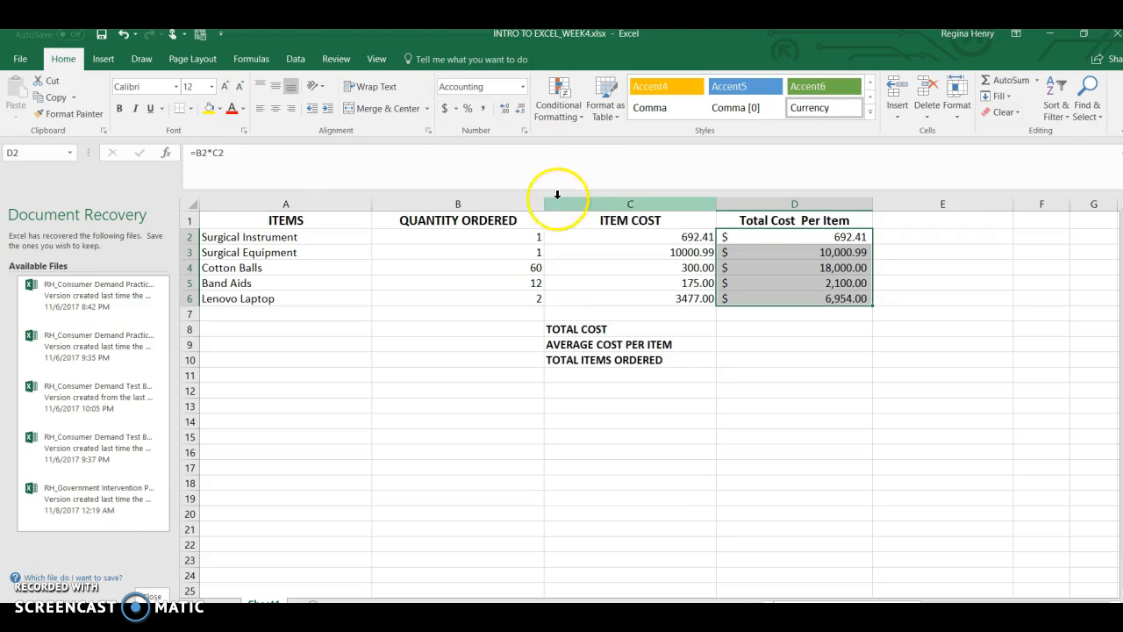
drag(802, 315, 785, 271)
Enter the TOTAL COST in D8 with AutoSum, using =SUM(D2:D7).
click(755, 359)
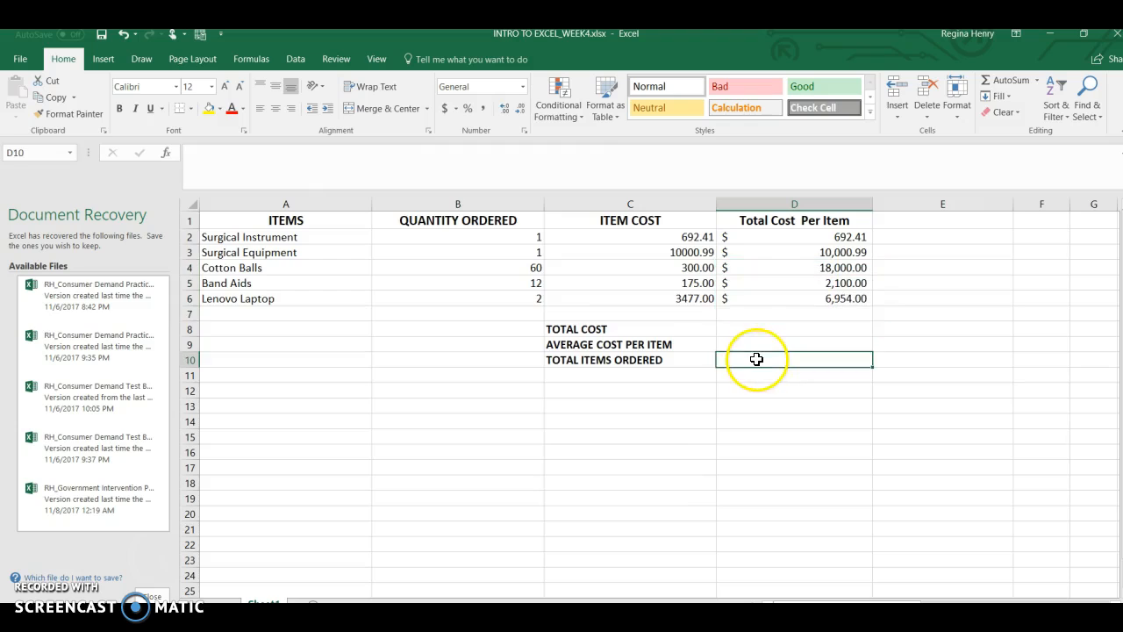
click(732, 326)
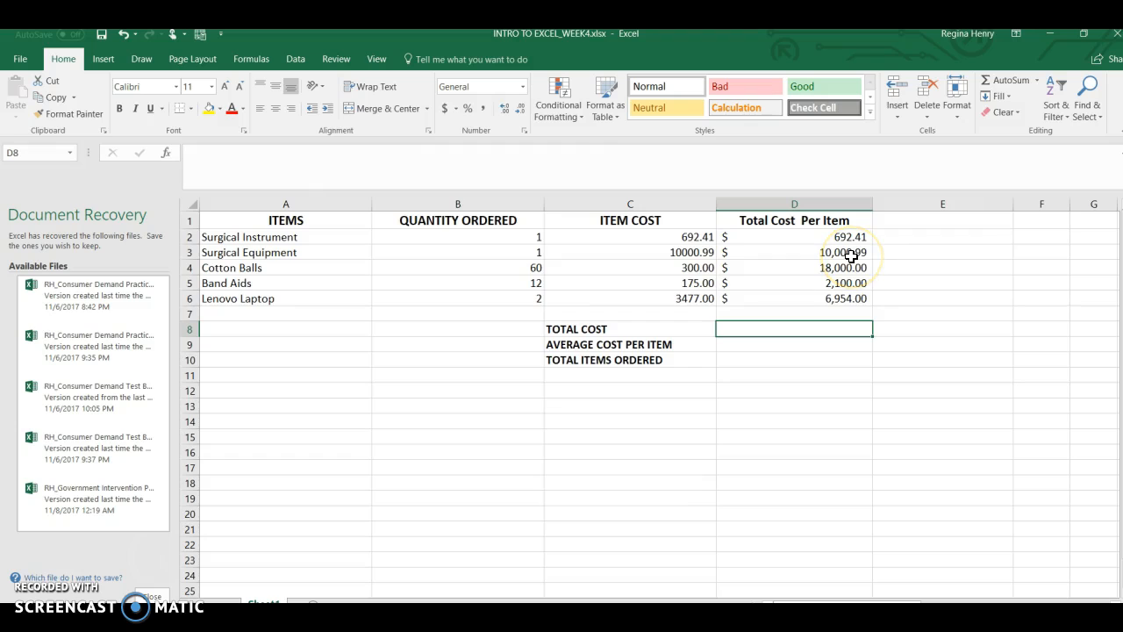
click(994, 86)
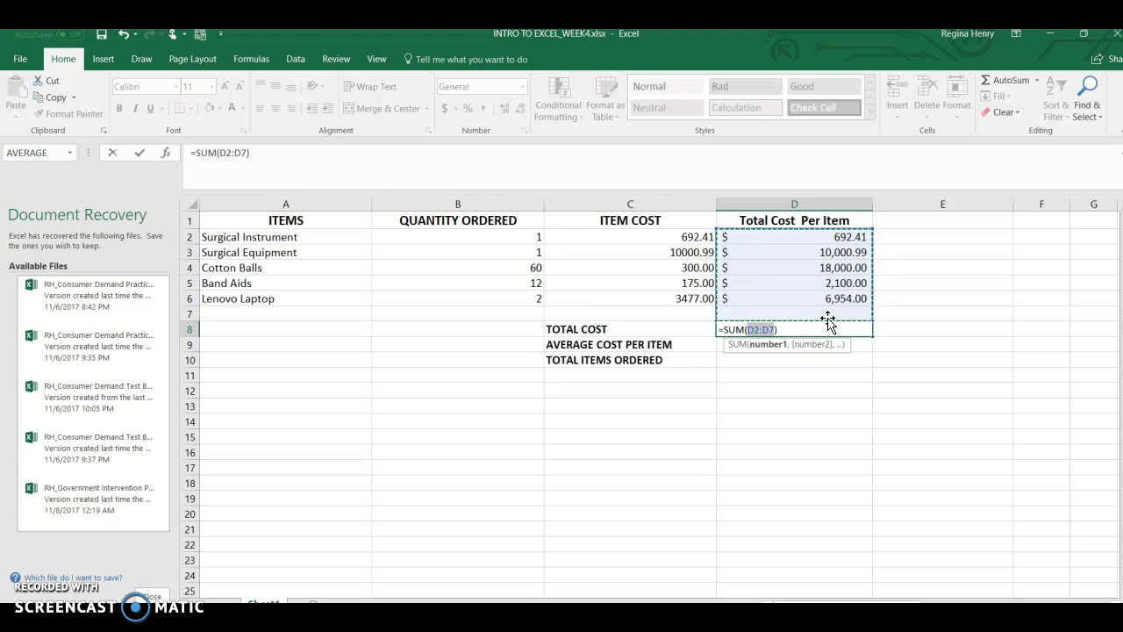
key(Return)
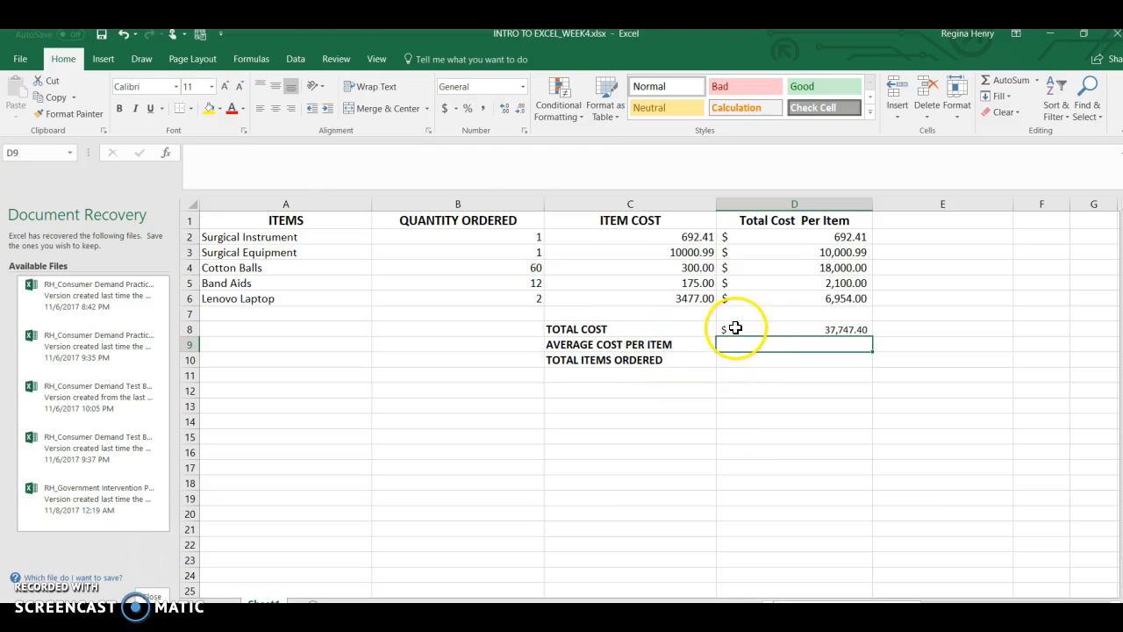
Insert the AVERAGE function in D9 for AVERAGE COST PER ITEM and set its range to D2:D6.
click(242, 62)
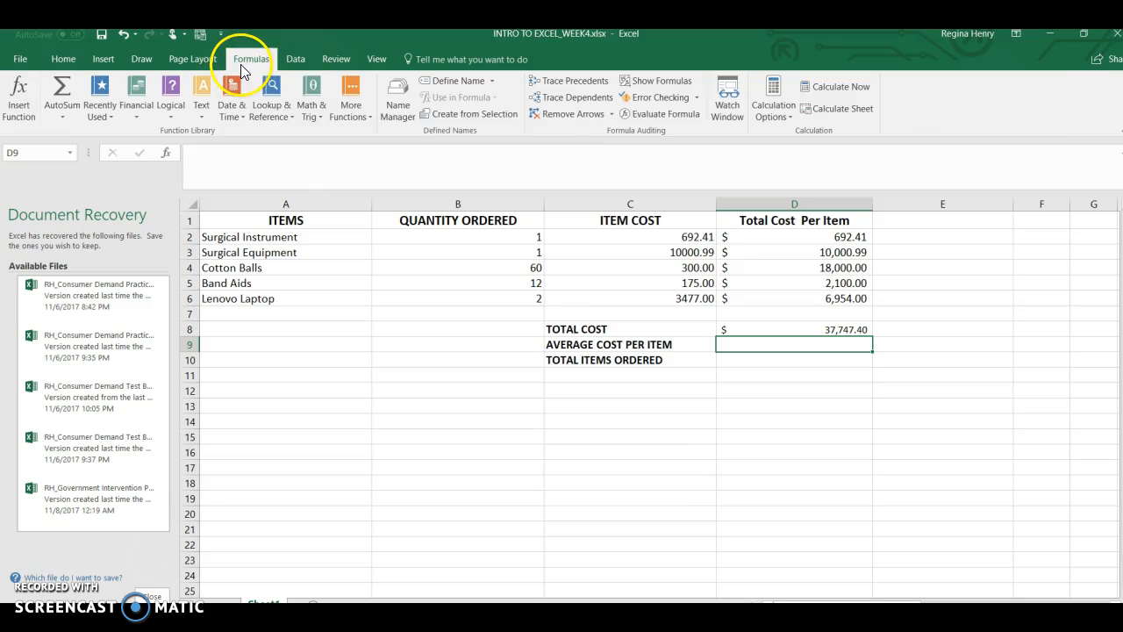
click(110, 116)
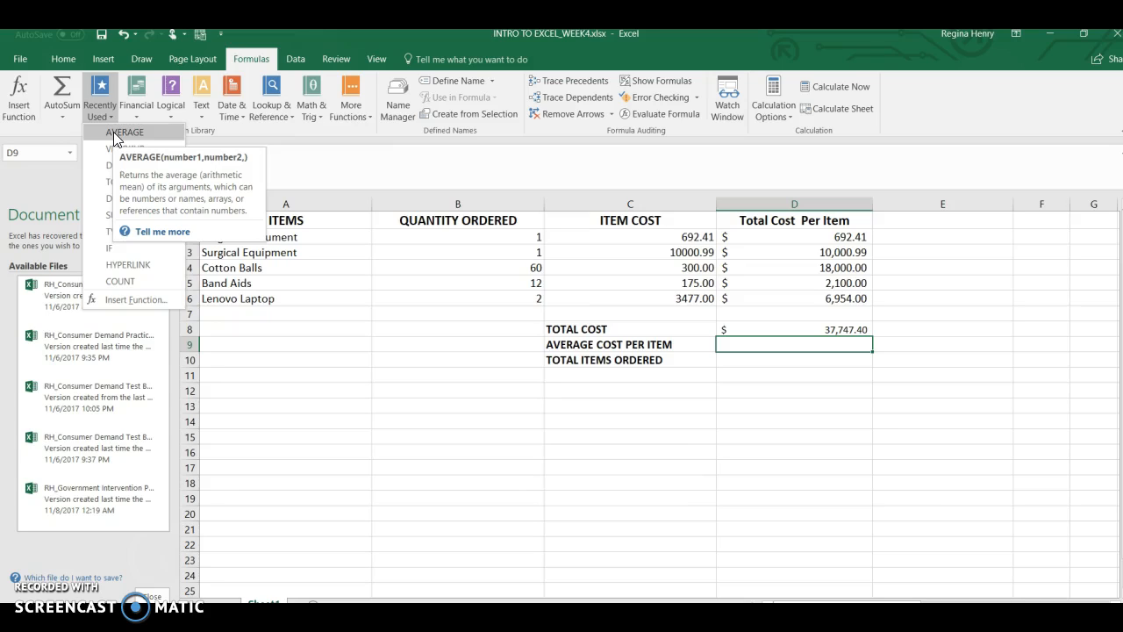
click(124, 133)
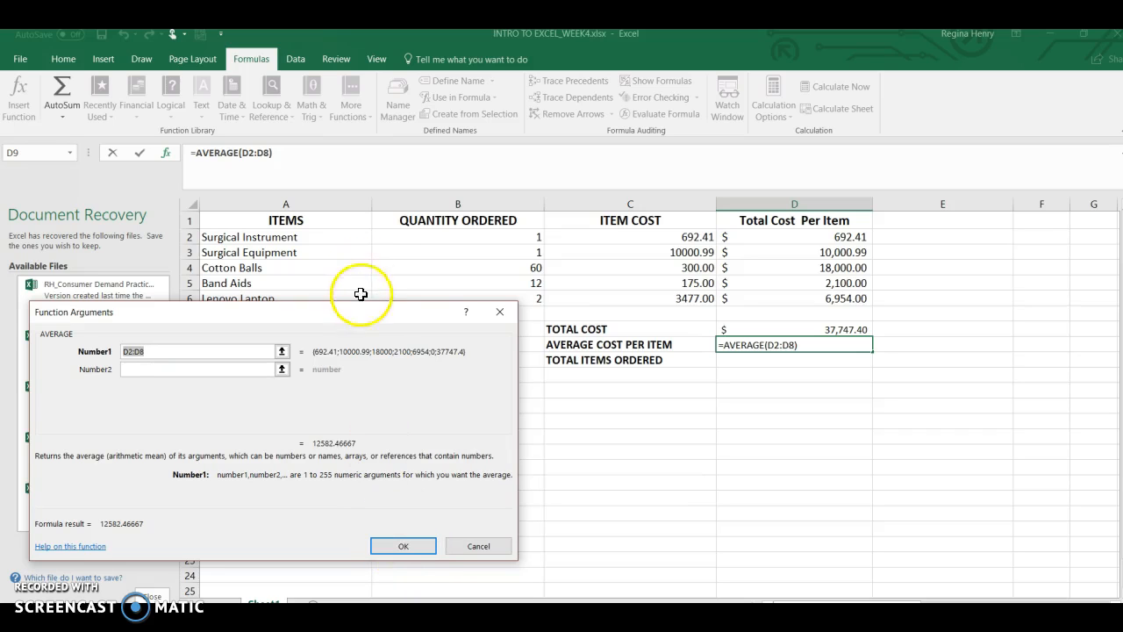
drag(368, 321, 377, 386)
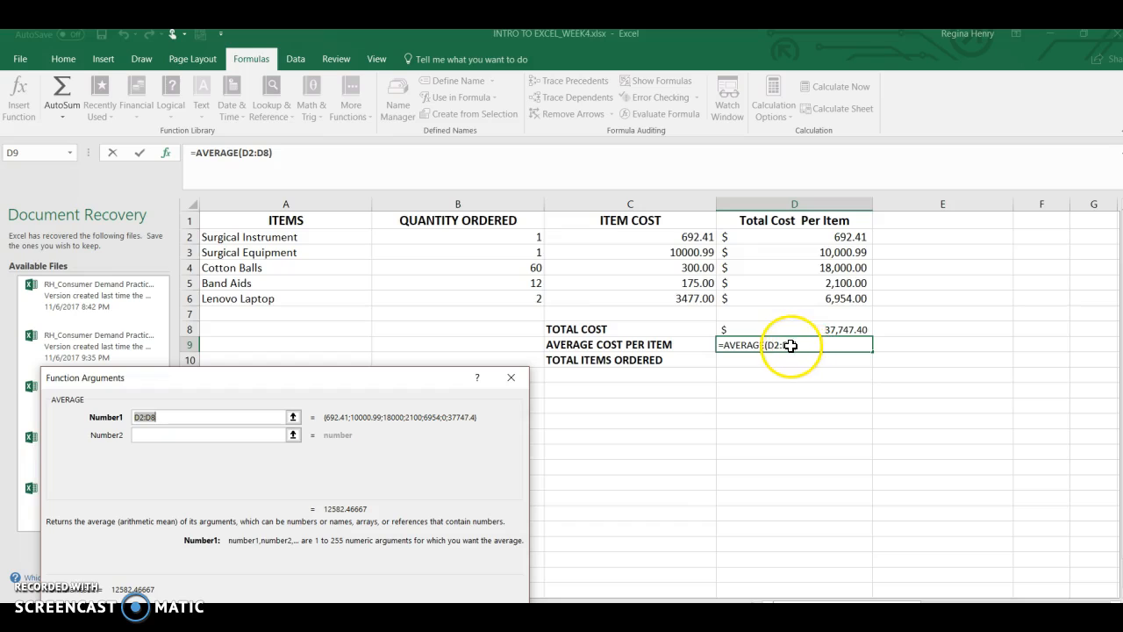
click(269, 154)
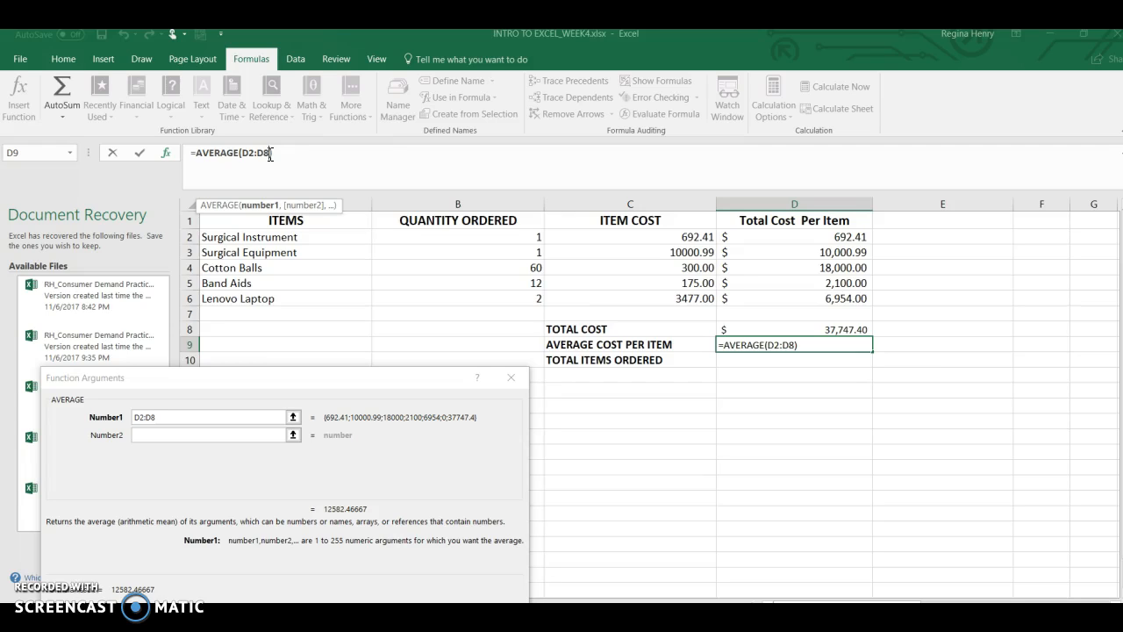
key(BackSpace)
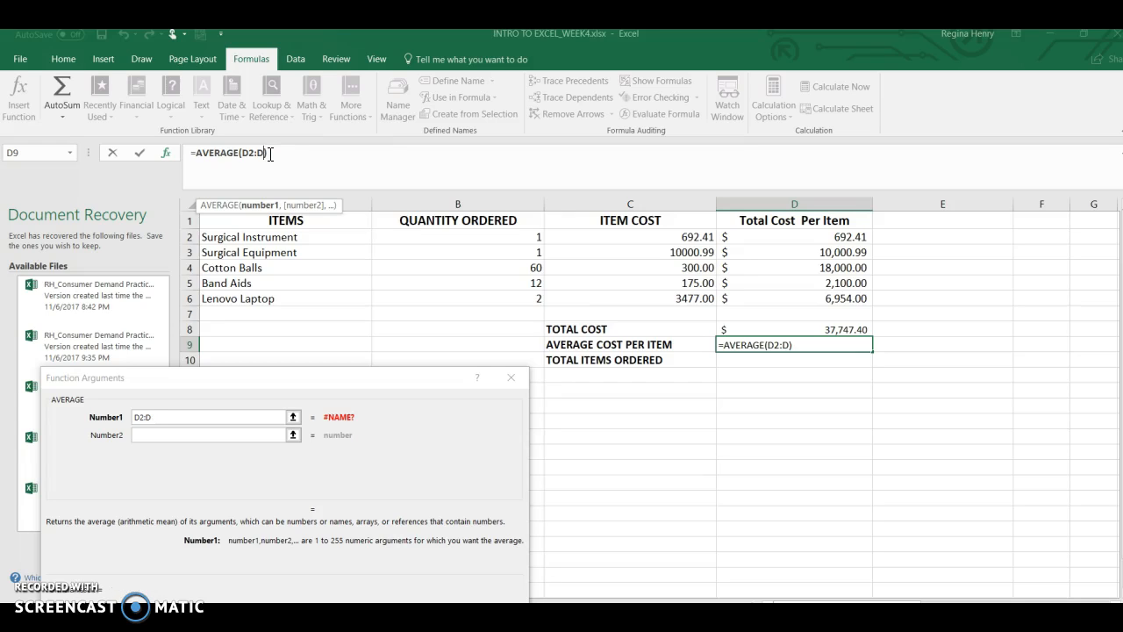
text(6)
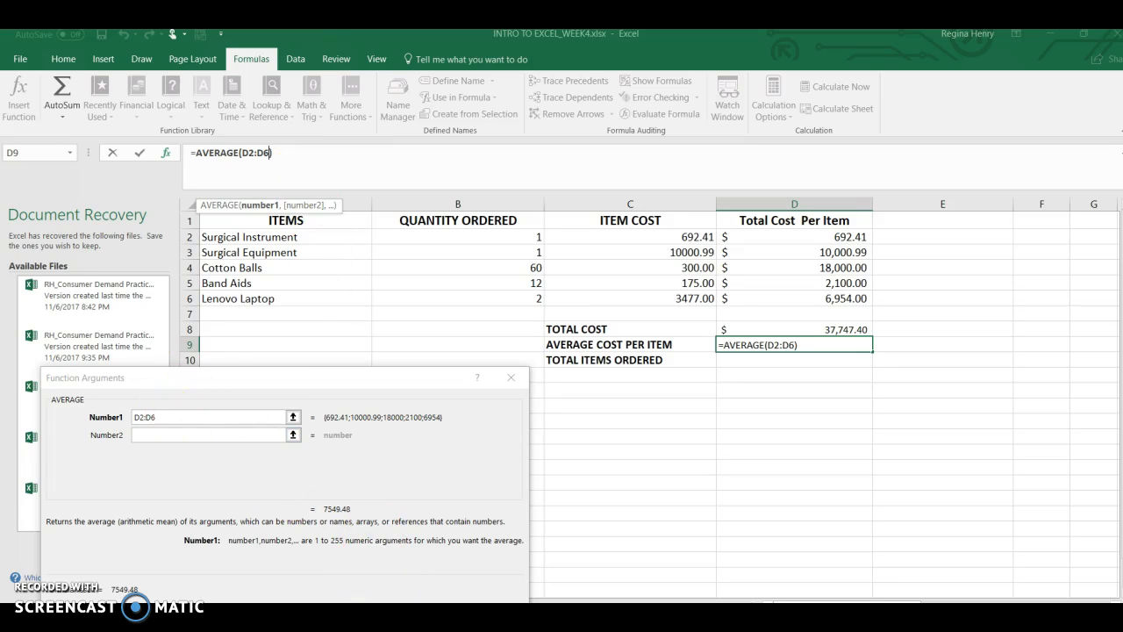
key(Return)
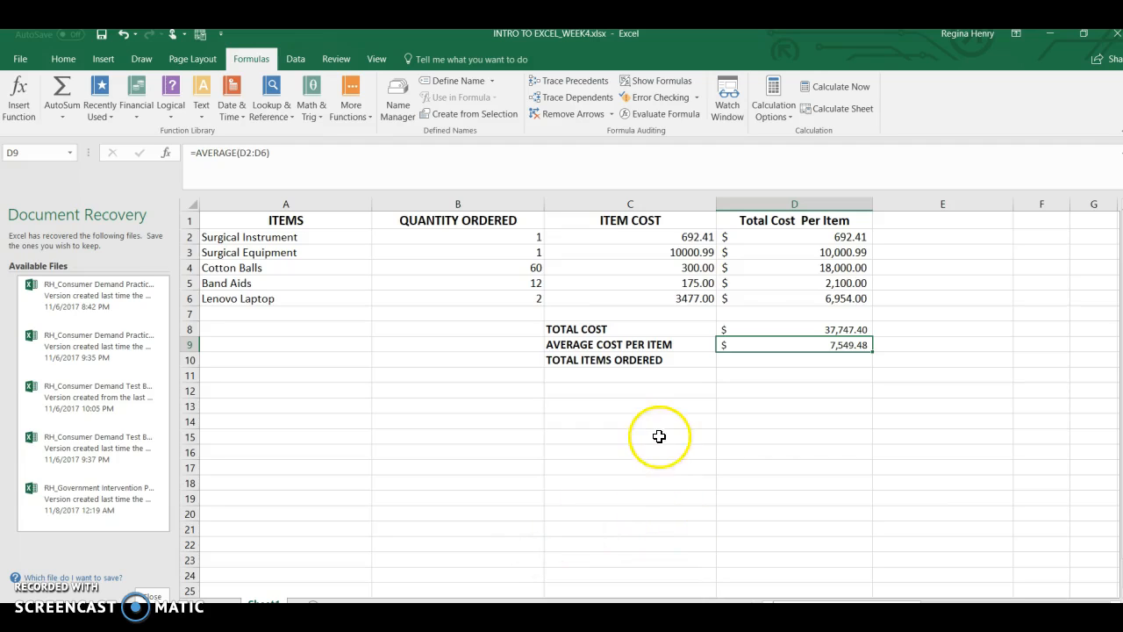
Enter the TOTAL ITEMS ORDERED in D10 with AutoSum over the ordered quantities in B2:B6.
click(763, 362)
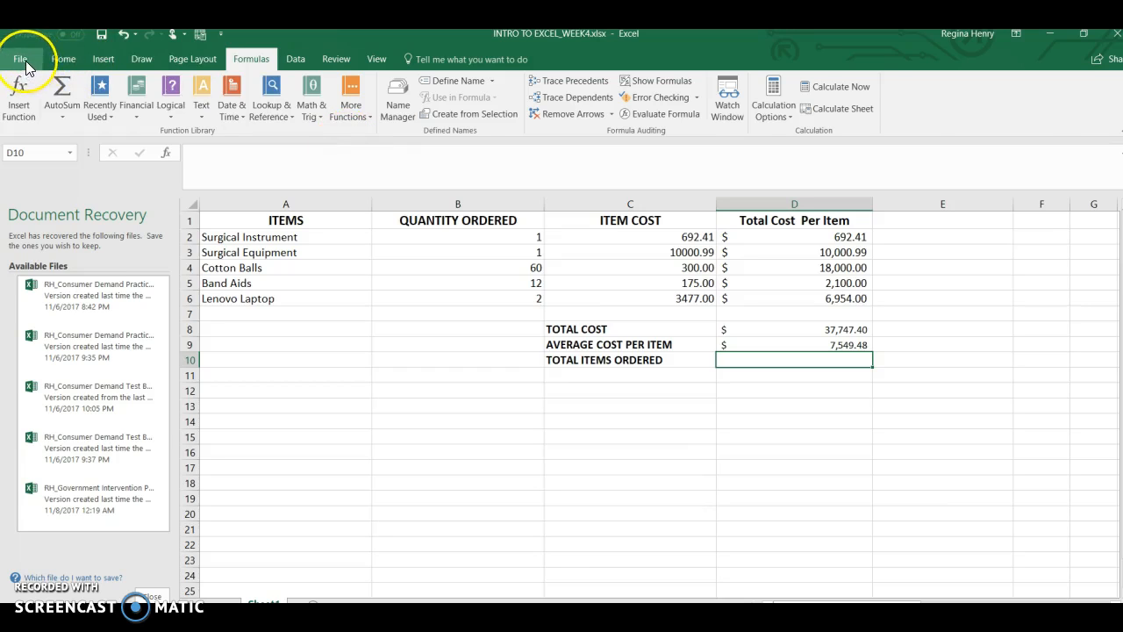
click(63, 59)
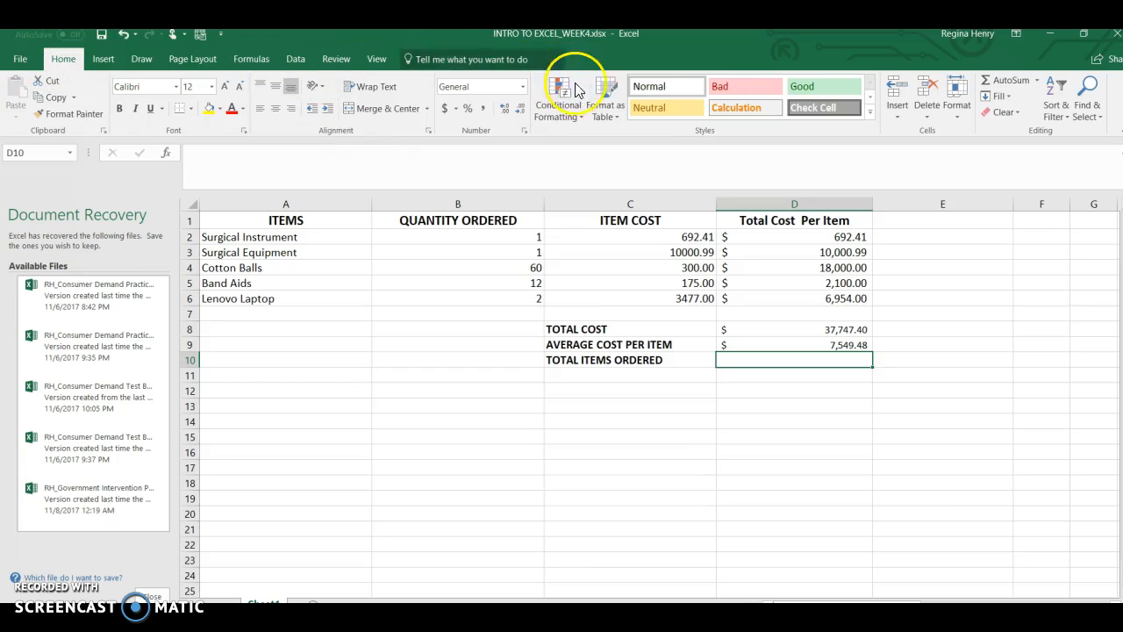
click(1006, 80)
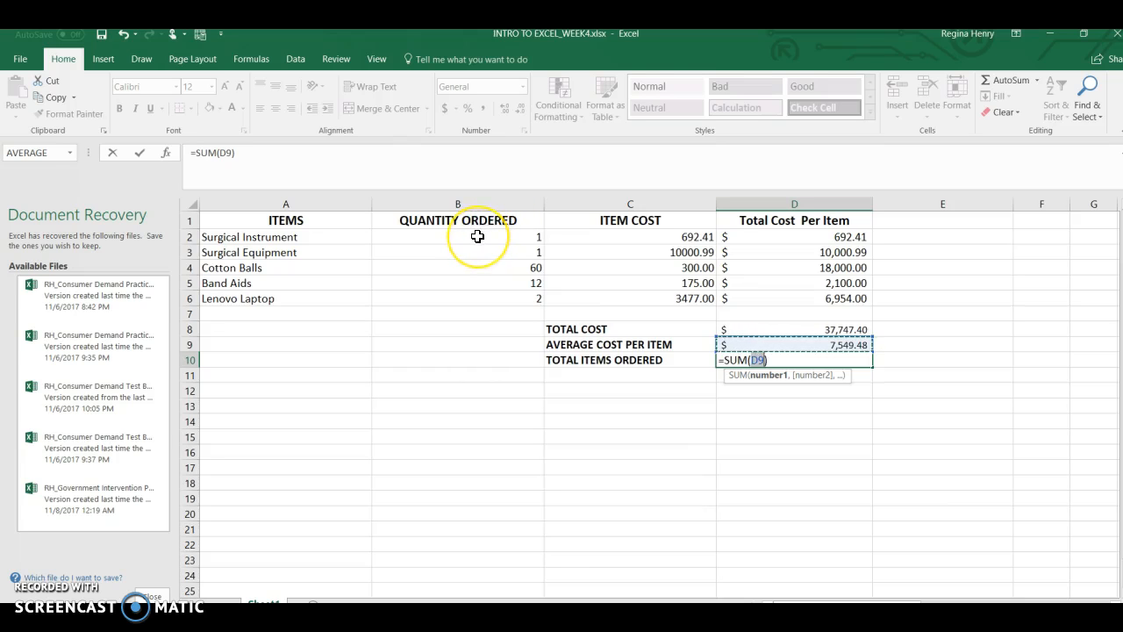
drag(477, 239, 473, 301)
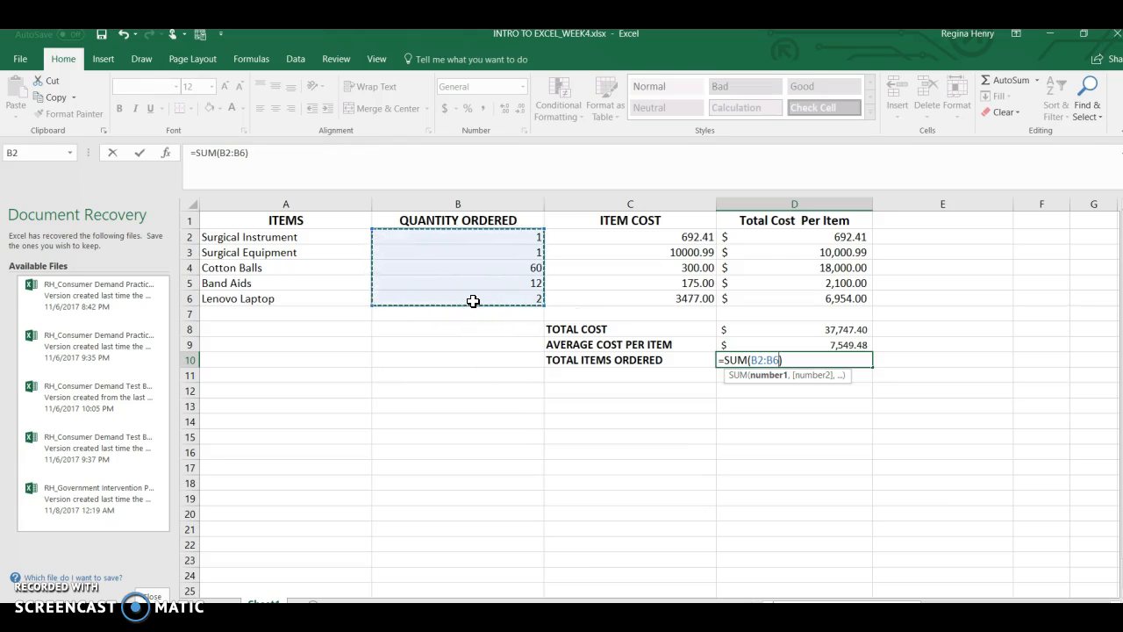
key(Return)
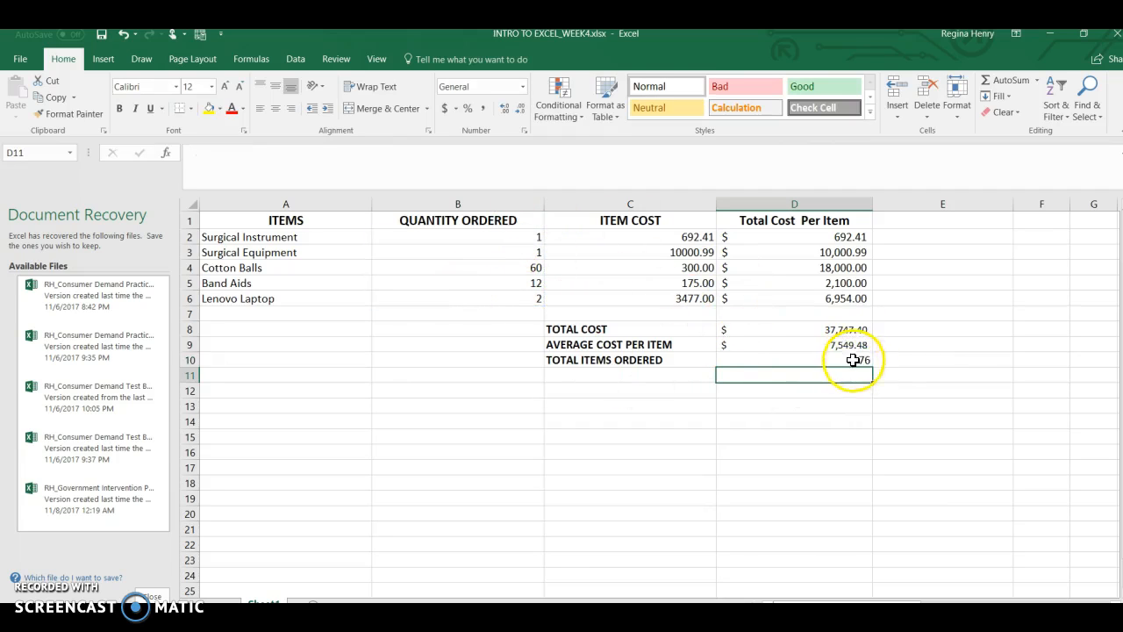
Enter Paid in E2 beside Surgical Instrument and fill it down to E3 for Surgical Equipment.
click(914, 237)
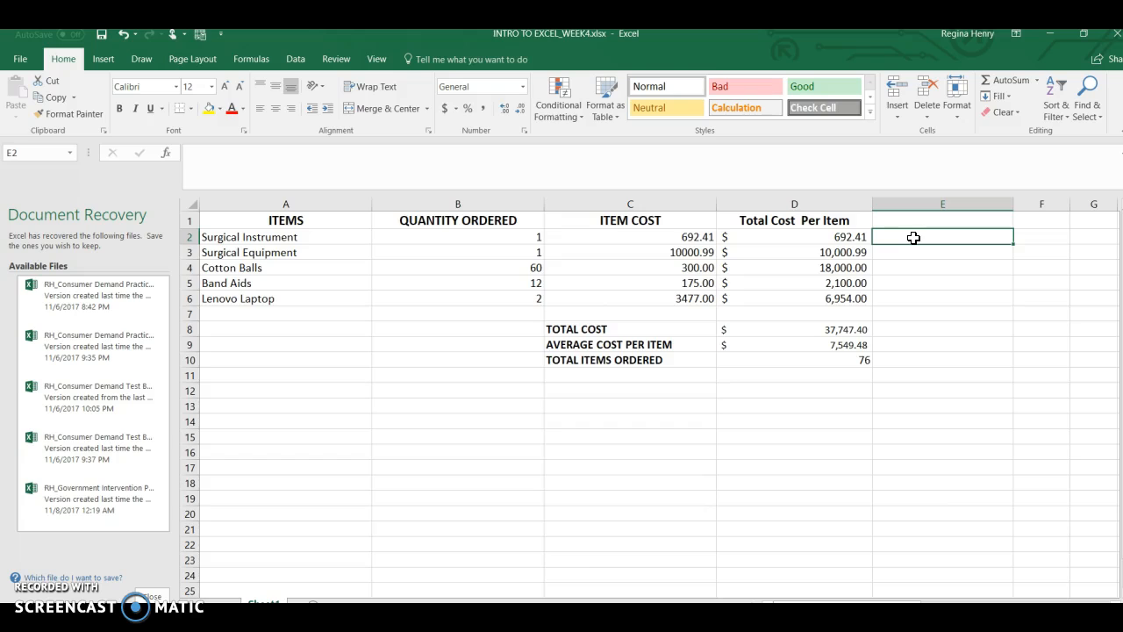
text(Pai)
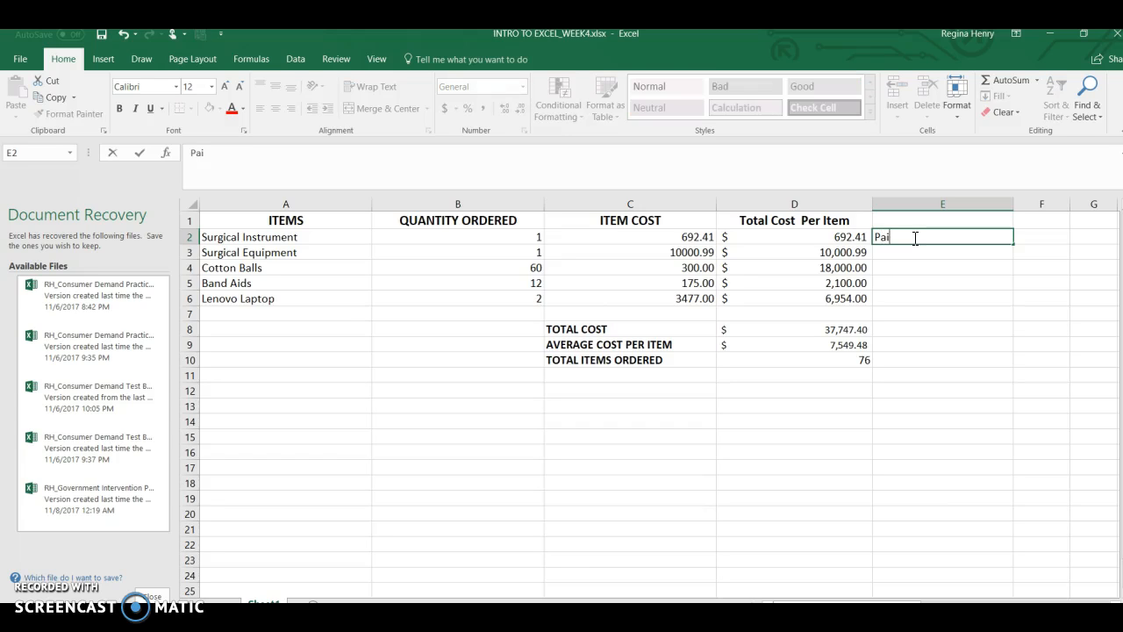
text(d)
click(932, 251)
click(929, 237)
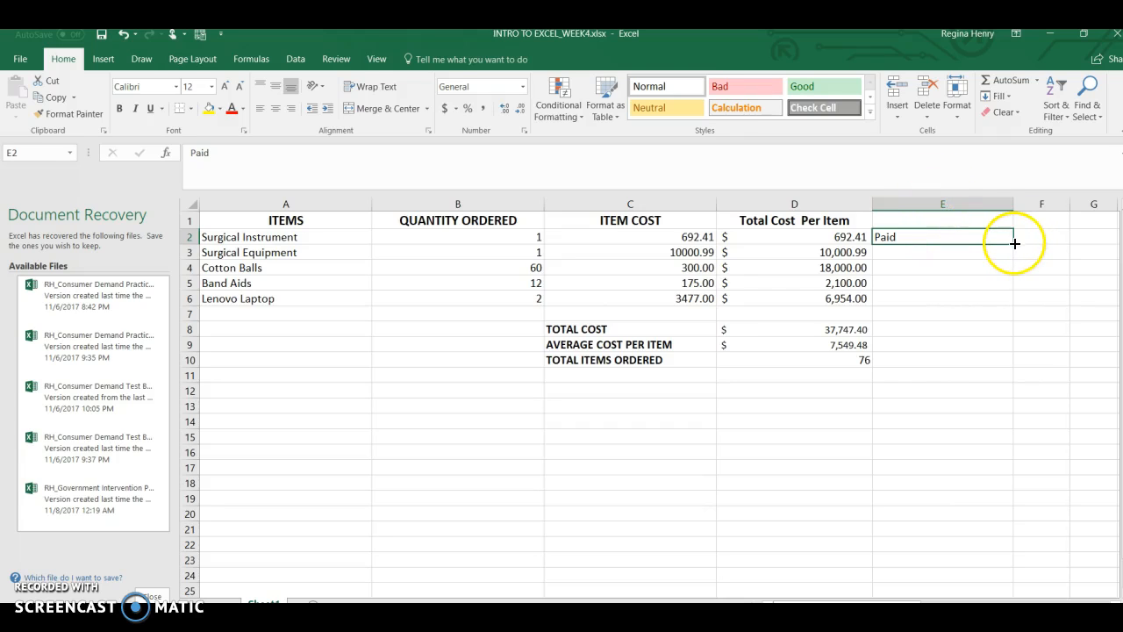
drag(1014, 246, 1013, 263)
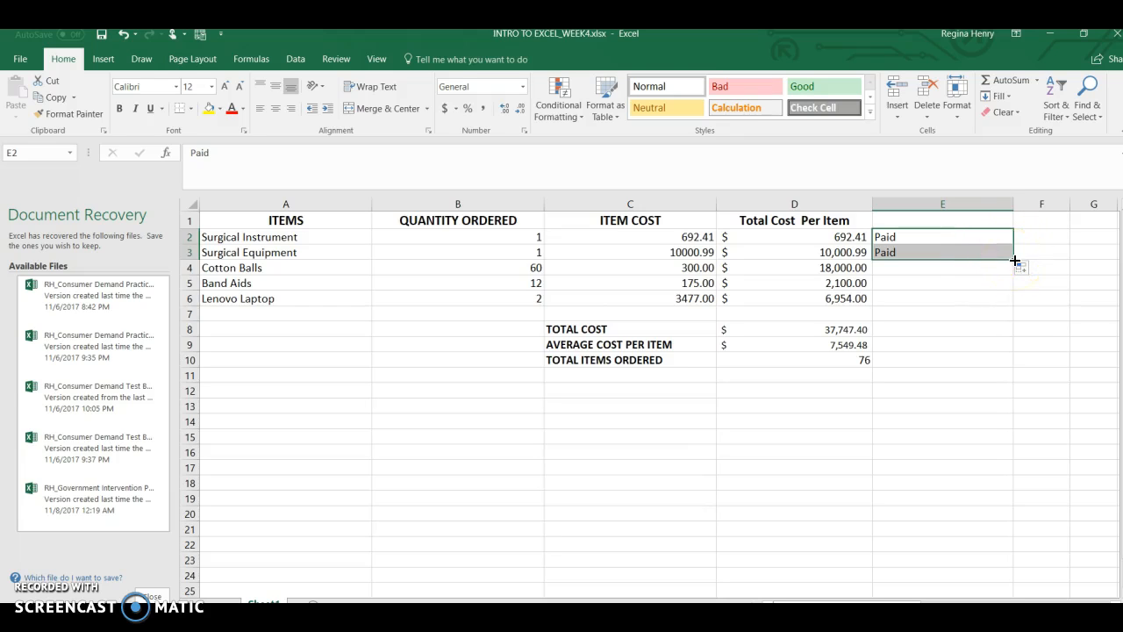
click(929, 270)
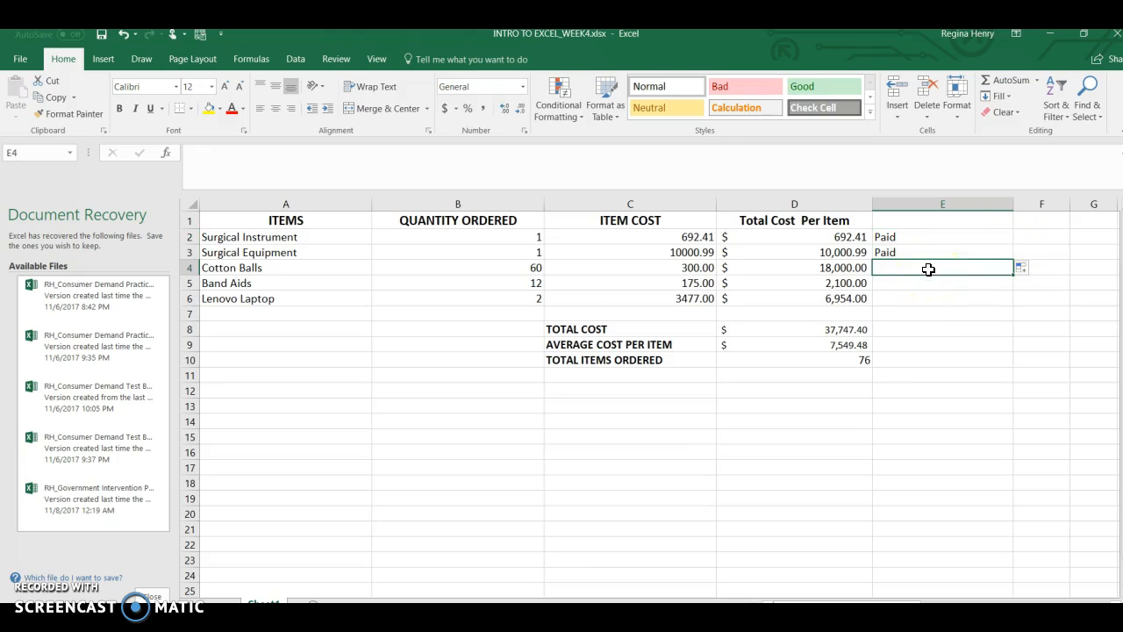
Enter Unpaid in E4 beside Cotton Balls and fill it down to E6 for Band Aids and Lenovo Laptop.
text(Unpaid)
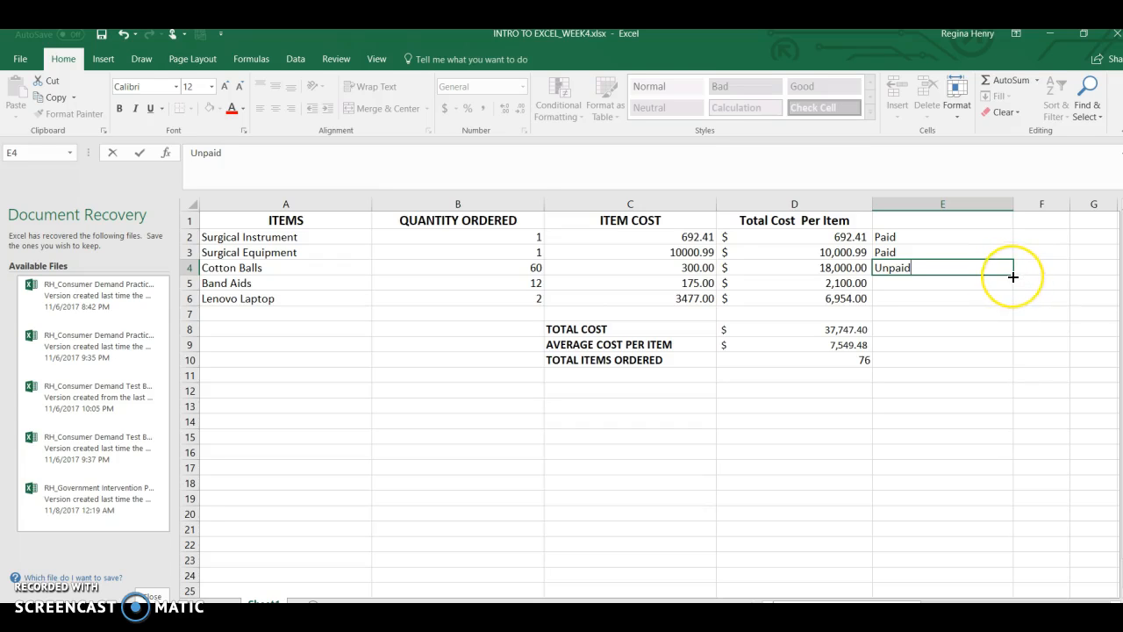
drag(1012, 276, 1003, 309)
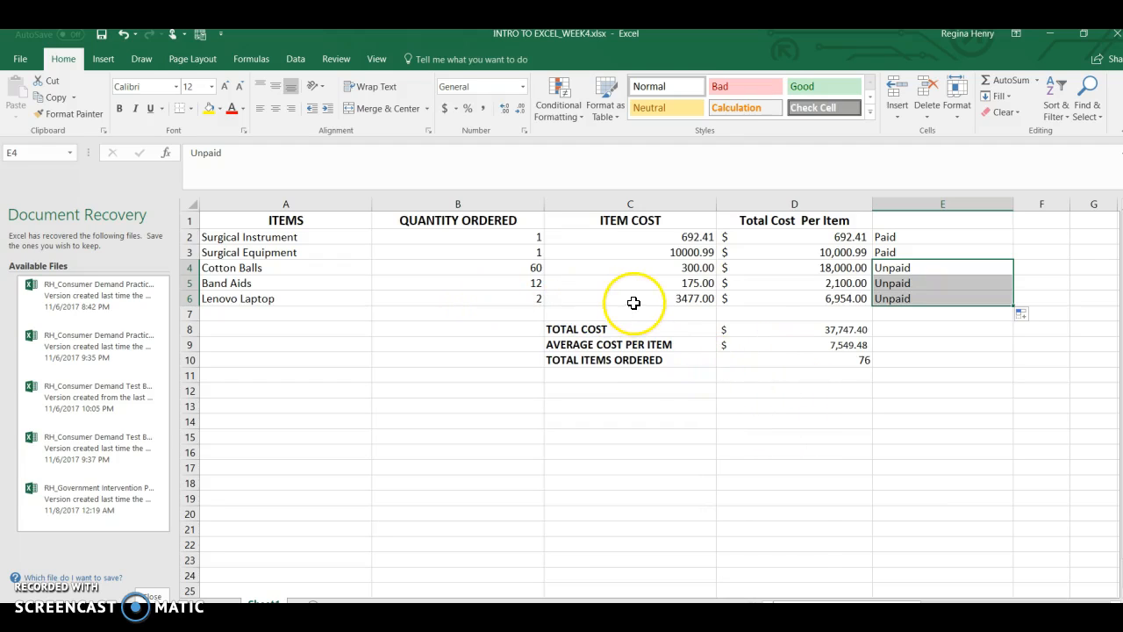
Try to change the Lenovo Laptop total cost formula in D6 to =B*C, without the row numbers.
click(790, 297)
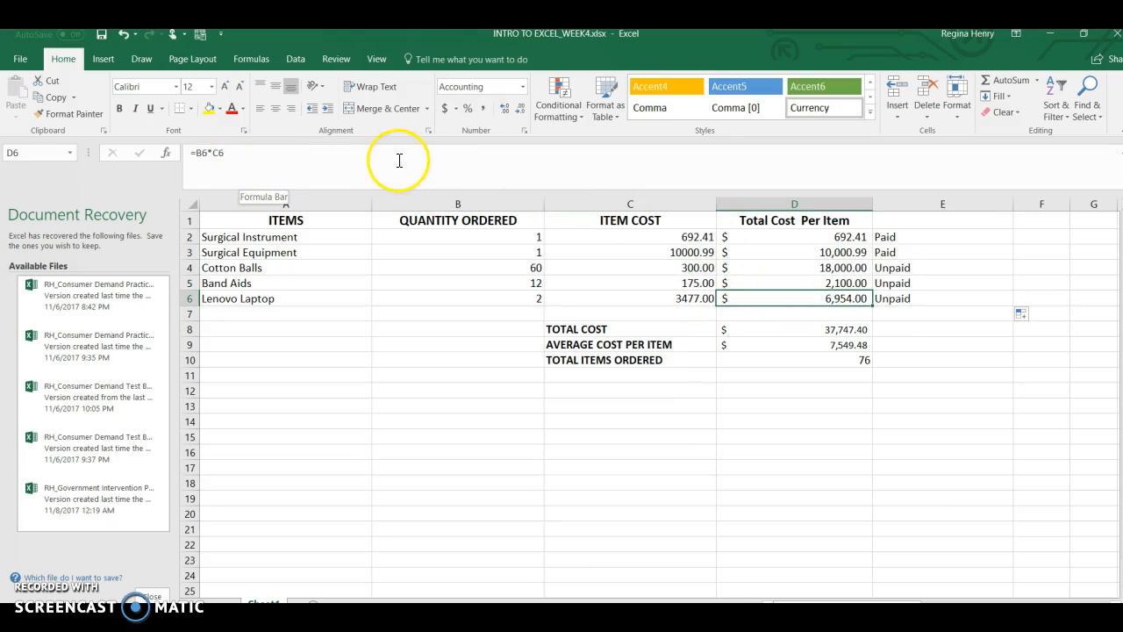
click(206, 152)
key(BackSpace)
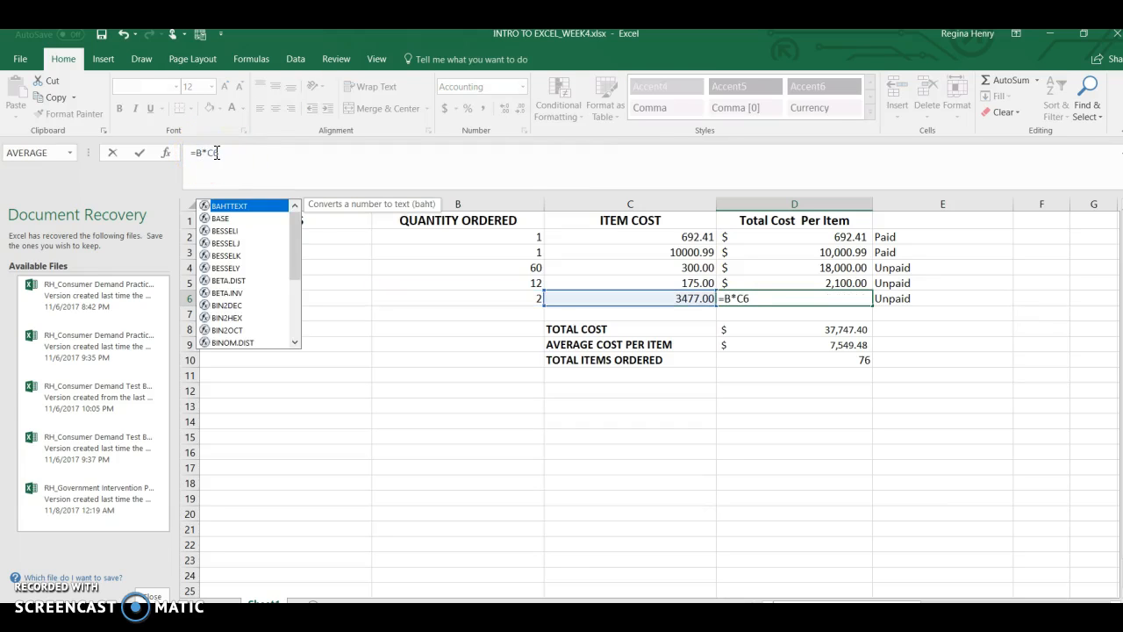
click(217, 153)
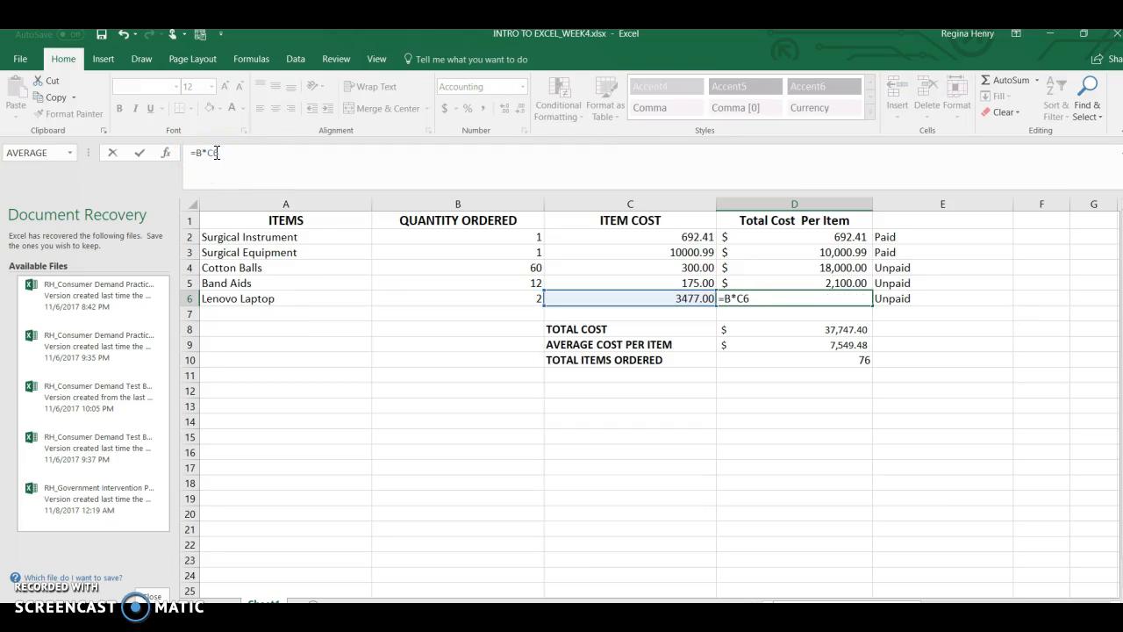
key(Delete)
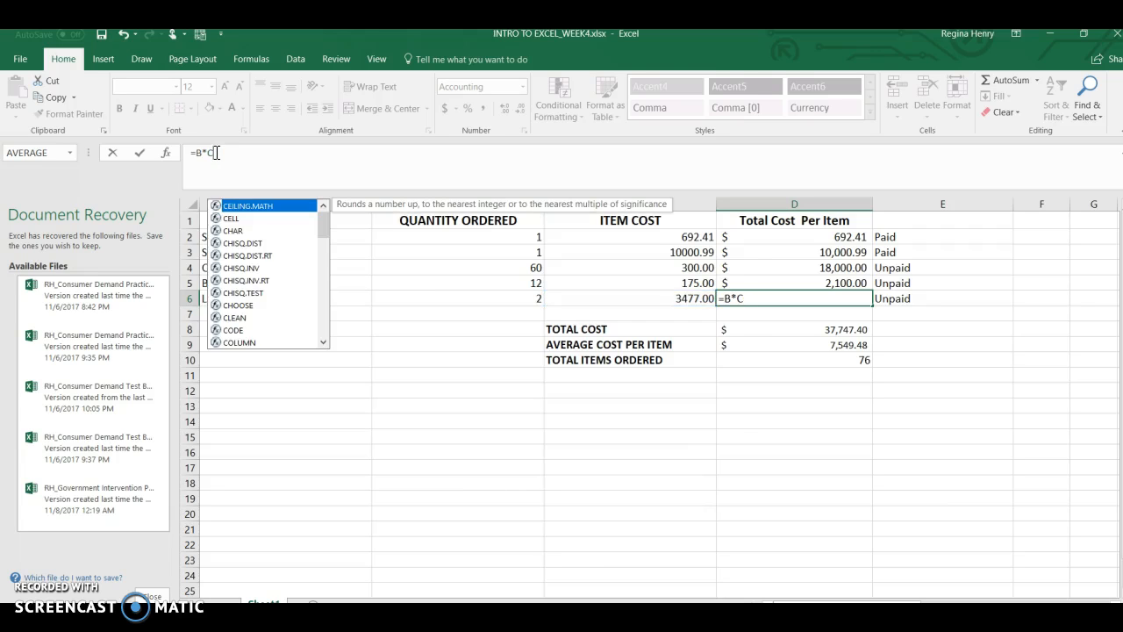
key(Return)
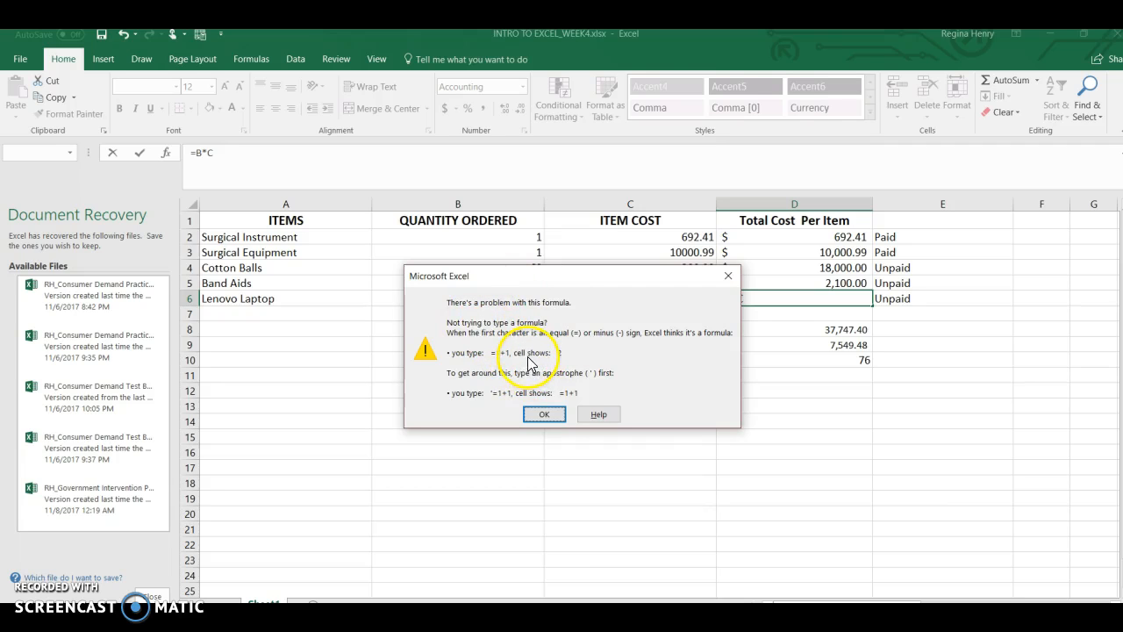
click(544, 416)
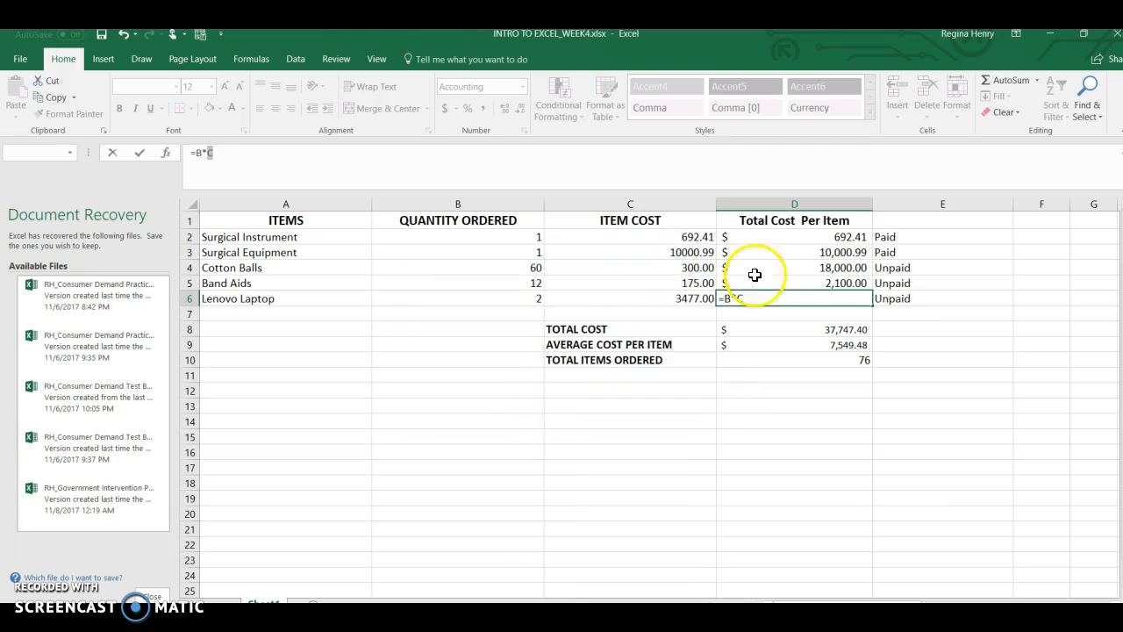
Clear the =B*C entry from D6 and fill the total cost formula down from D5 into D6.
right_click(735, 300)
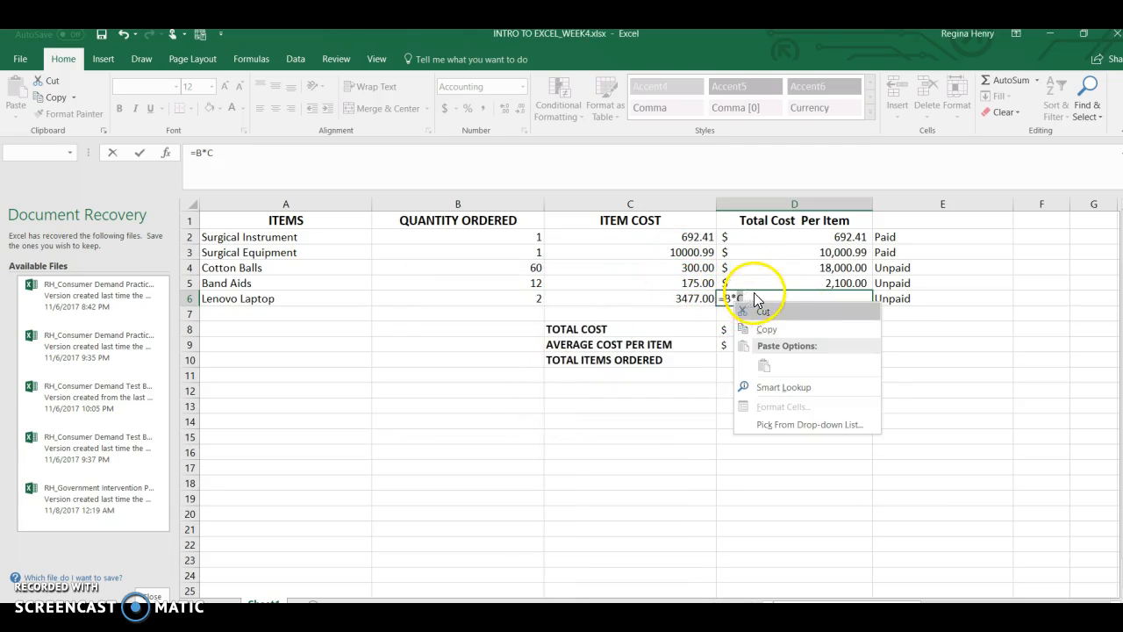
click(761, 291)
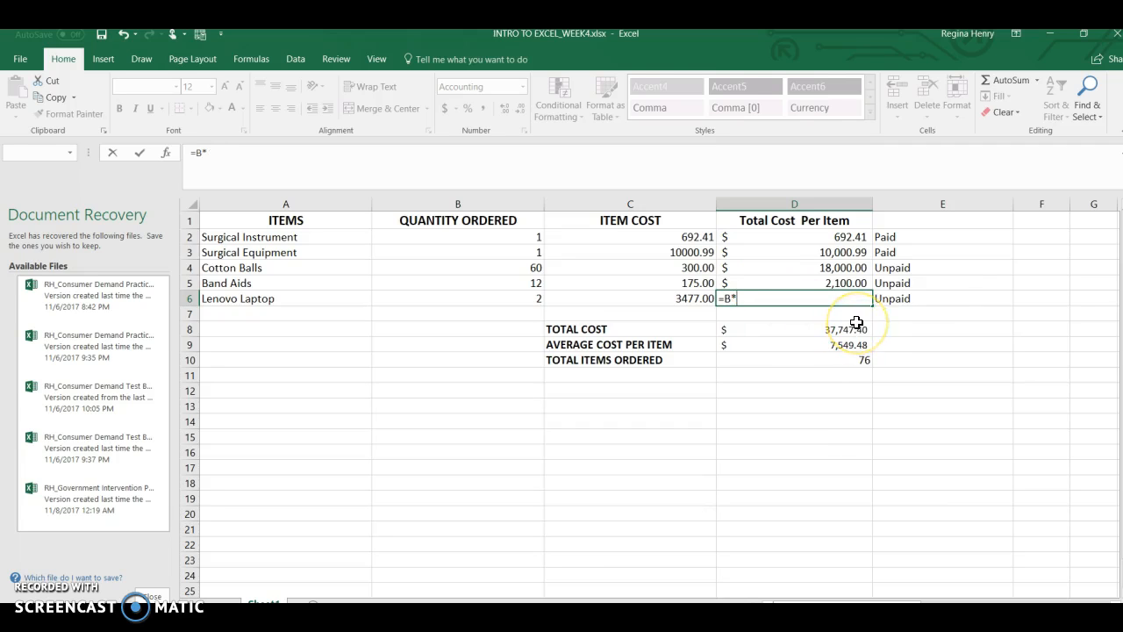
click(838, 331)
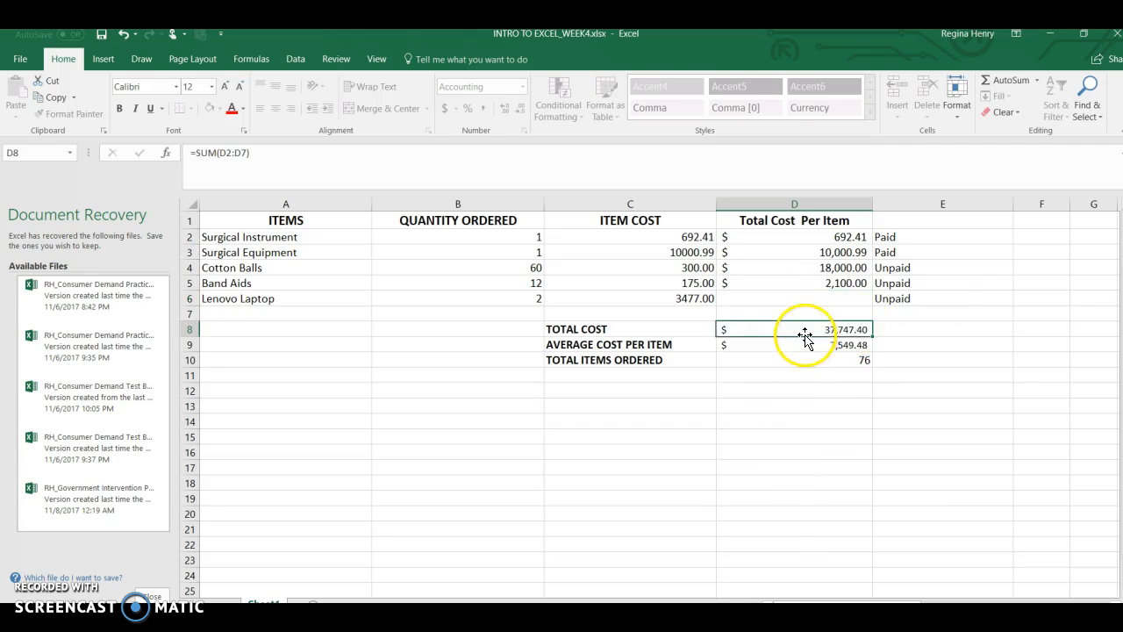
click(842, 283)
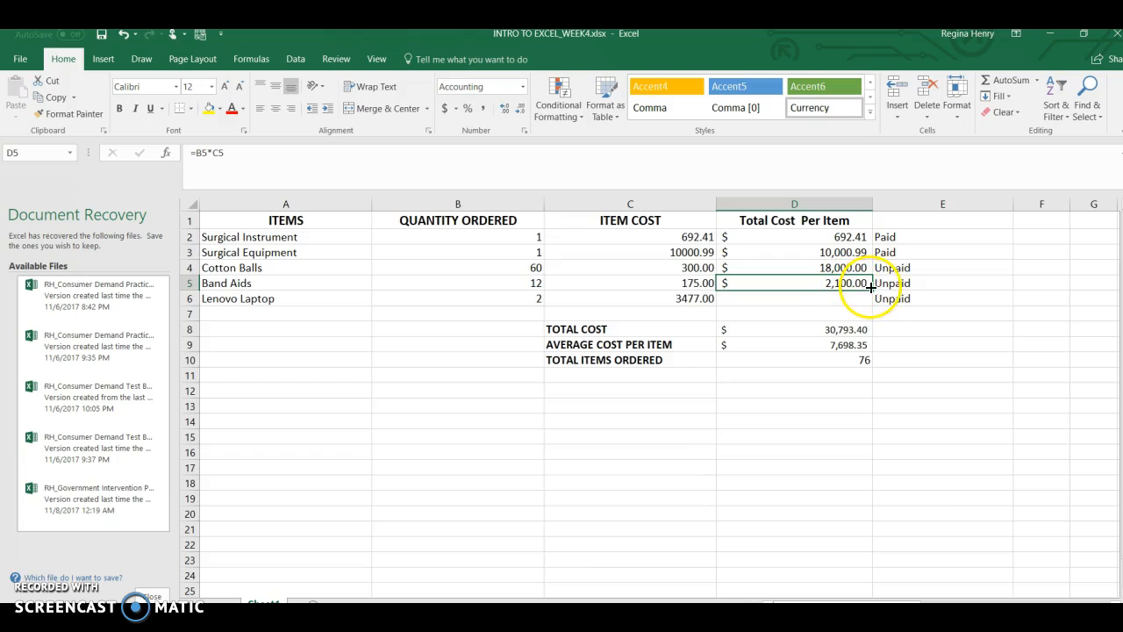
drag(874, 289, 873, 303)
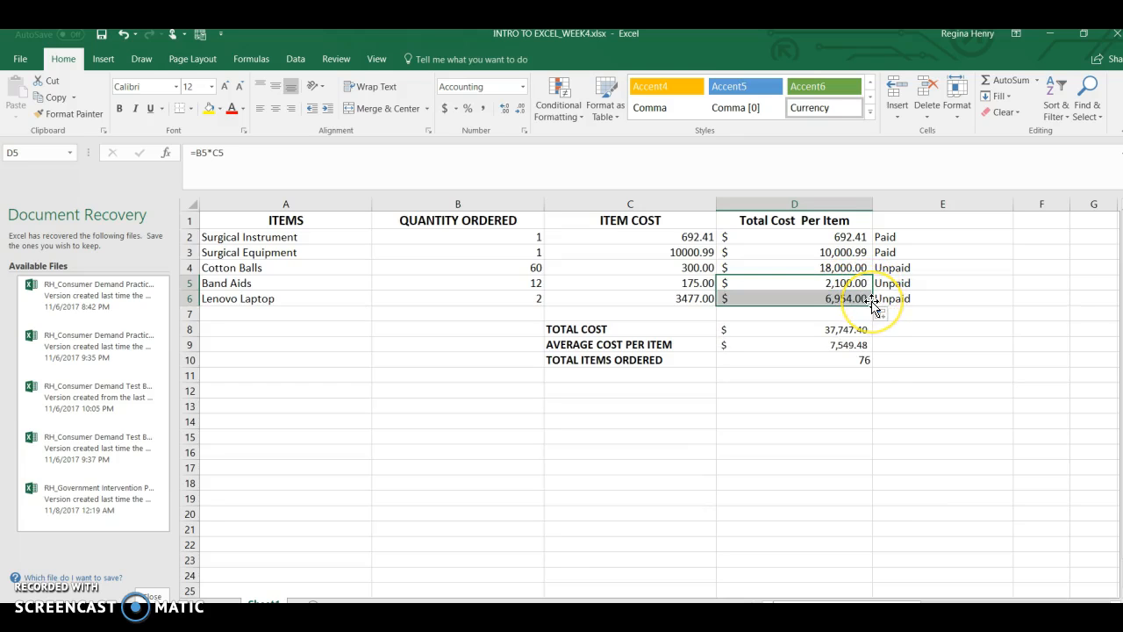